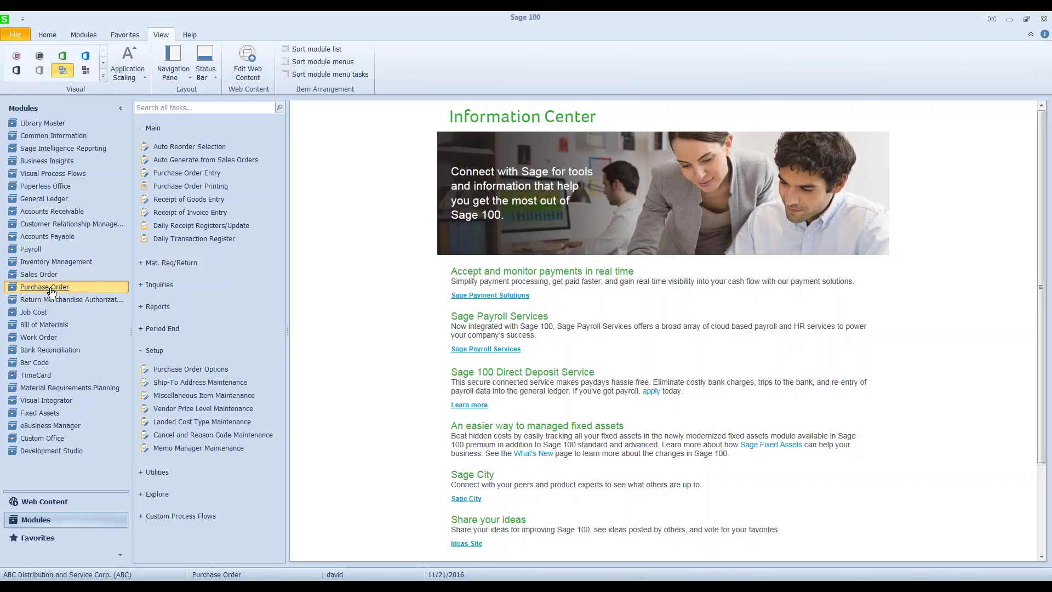
# - Select Purchase Order in the Modules pane to list its Main, Inquiries, Reports and Setup tasks
pyautogui.click(51, 290)
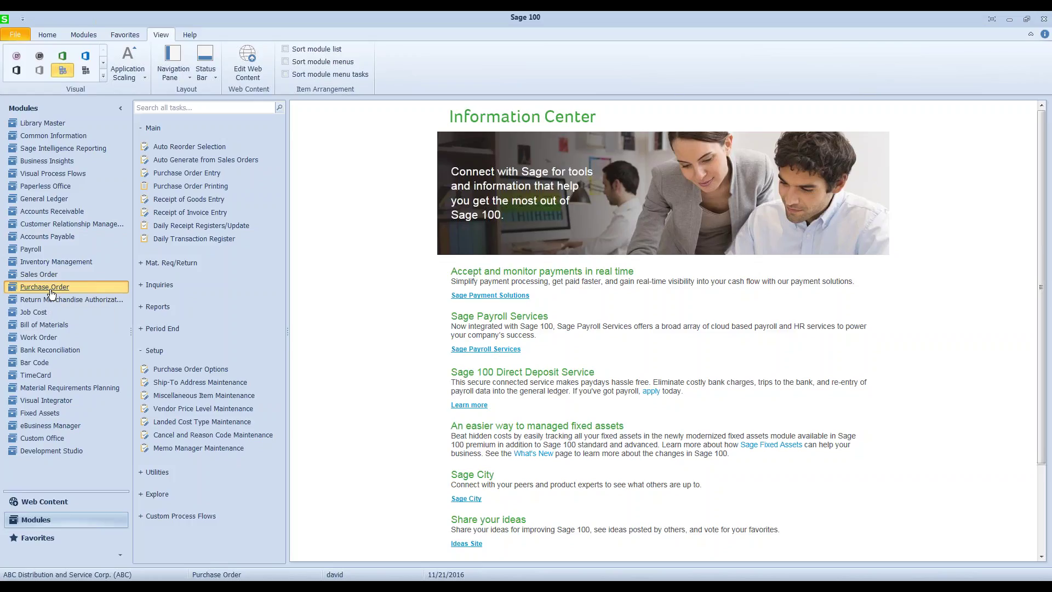
# - Load purchase order 0010003 from the Order Number lookup in Purchase Order Entry
pyautogui.click(182, 174)
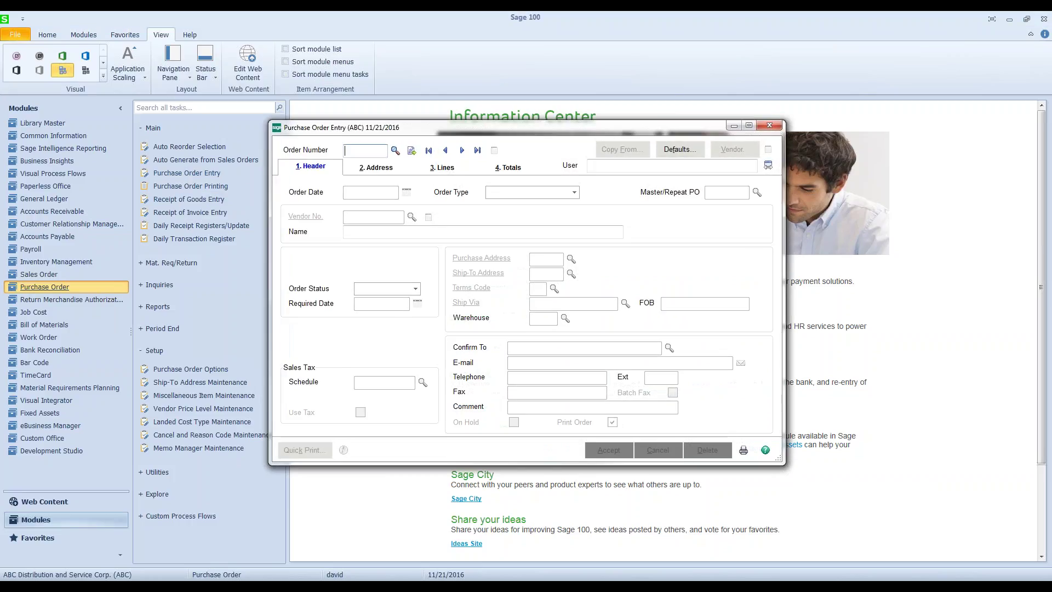
pyautogui.click(395, 150)
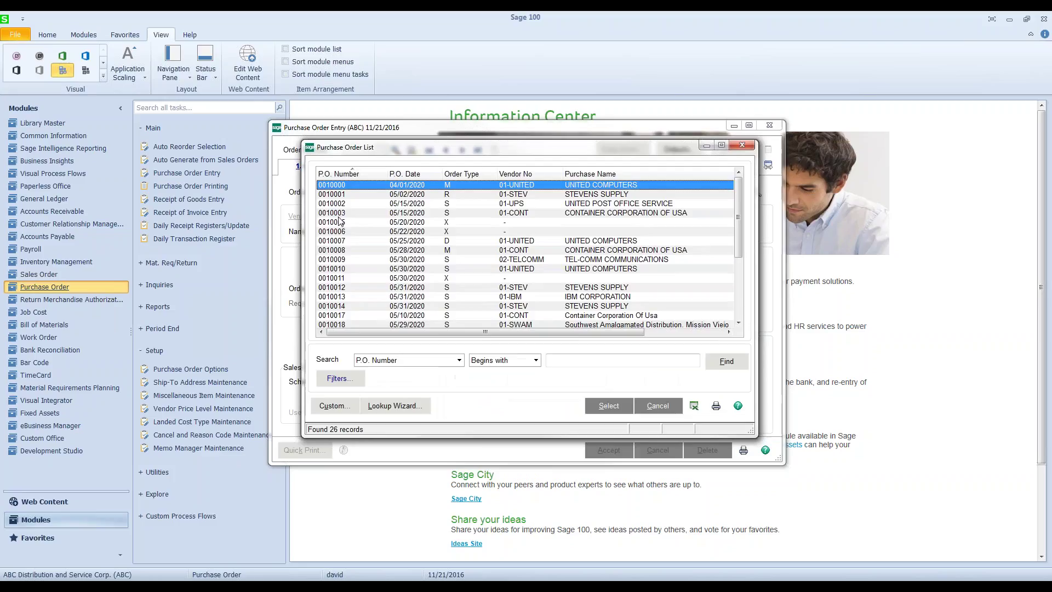
pyautogui.doubleClick(335, 215)
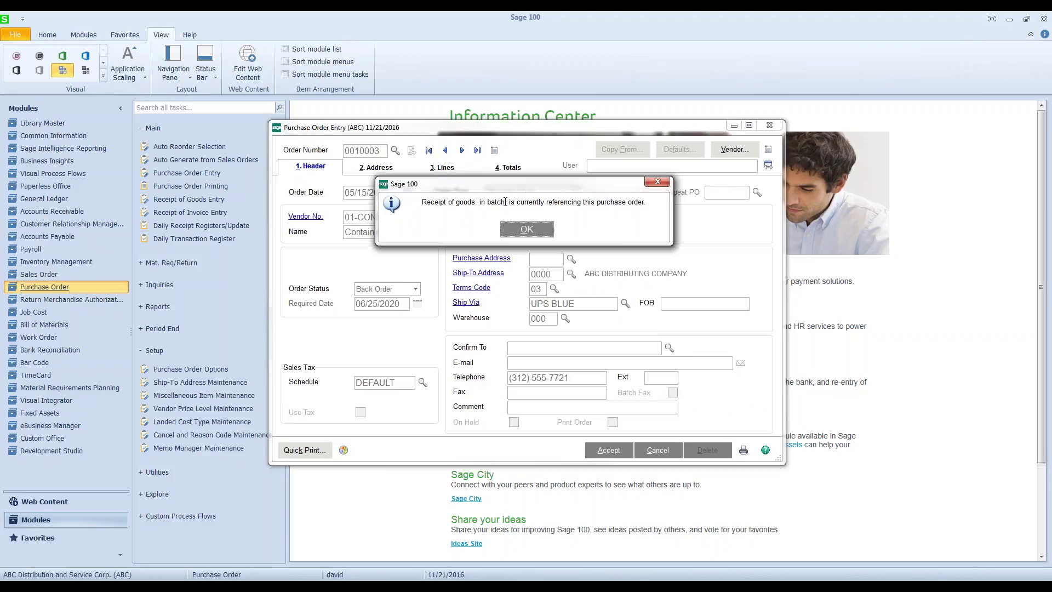
# - Acknowledge the receipt-of-goods batch warning for 0010003 and clear the order form
pyautogui.moveTo(504, 202); pyautogui.dragTo(510, 202)
pyautogui.click(508, 203)
pyautogui.click(531, 234)
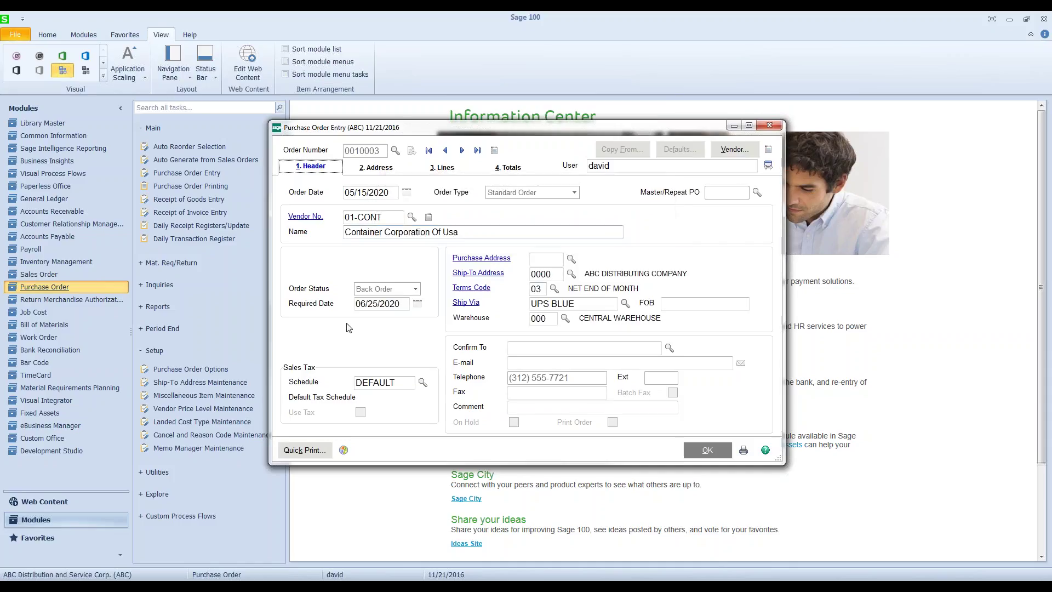
pyautogui.moveTo(395, 382); pyautogui.dragTo(386, 381)
pyautogui.click(383, 217)
pyautogui.click(706, 451)
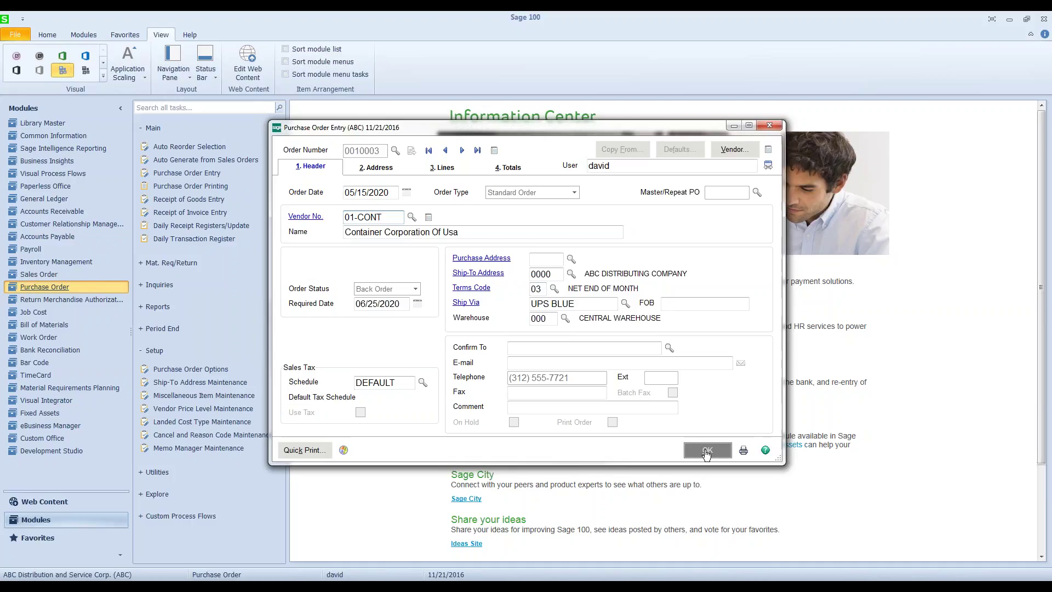
# - View PO 0010014, noting its receipt 001031 in batch 00001, then close Purchase Order Entry
pyautogui.click(394, 150)
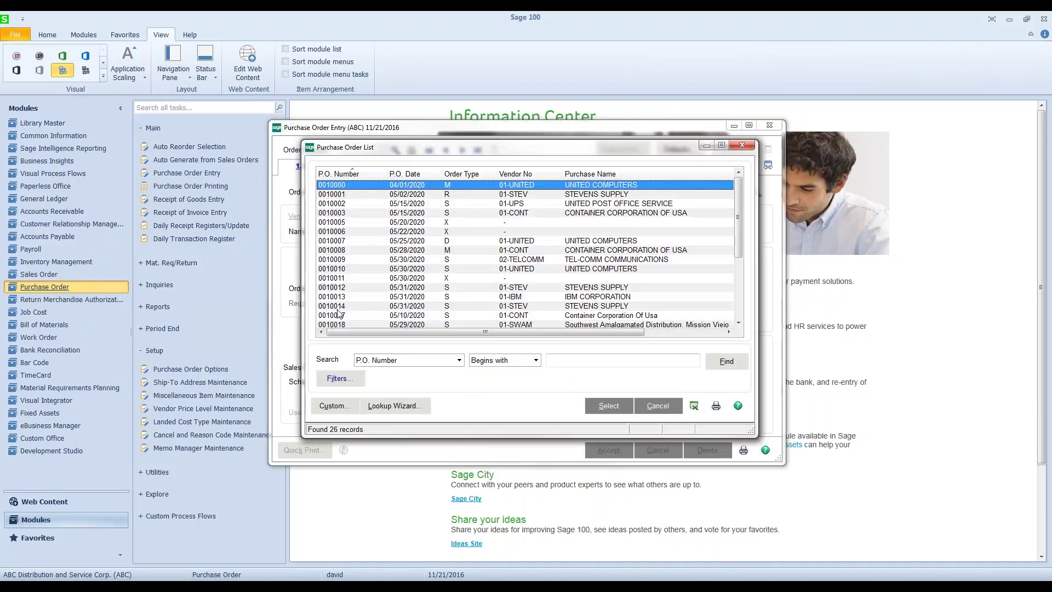
pyautogui.doubleClick(341, 307)
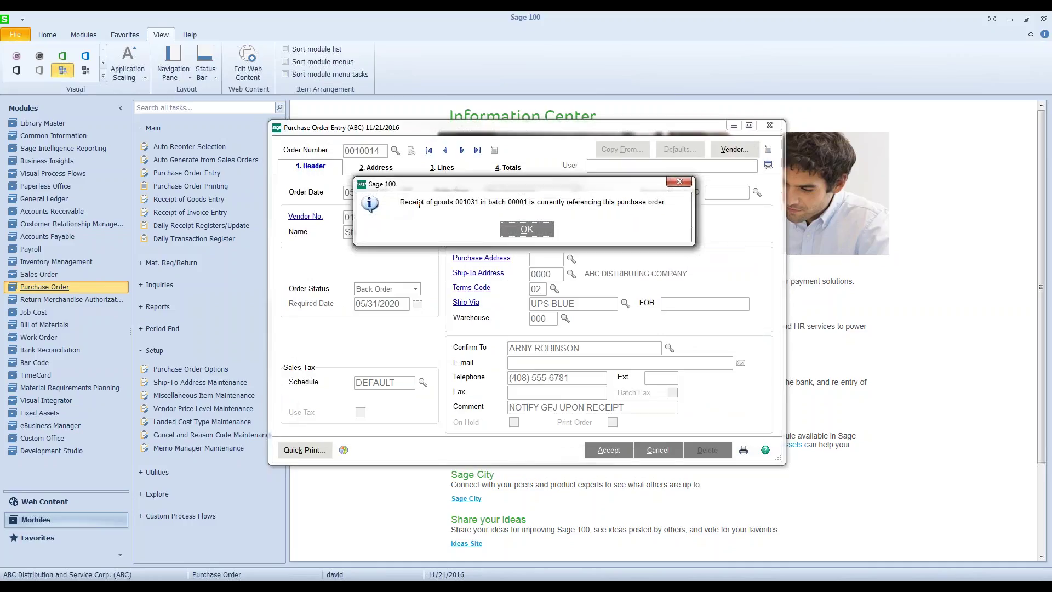
pyautogui.doubleClick(461, 203)
pyautogui.doubleClick(512, 202)
pyautogui.click(526, 229)
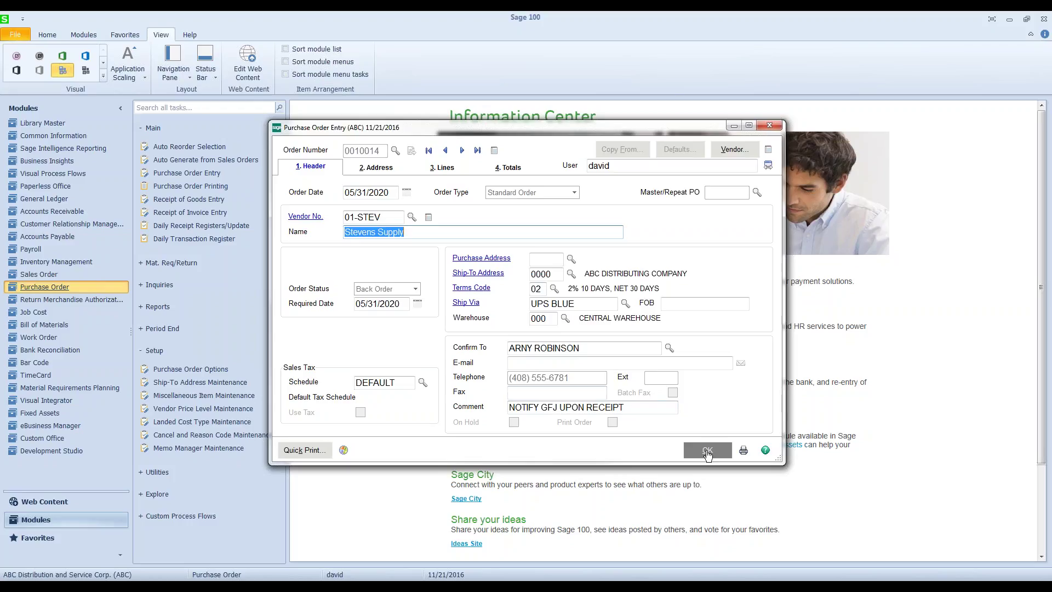
pyautogui.click(707, 450)
pyautogui.click(769, 125)
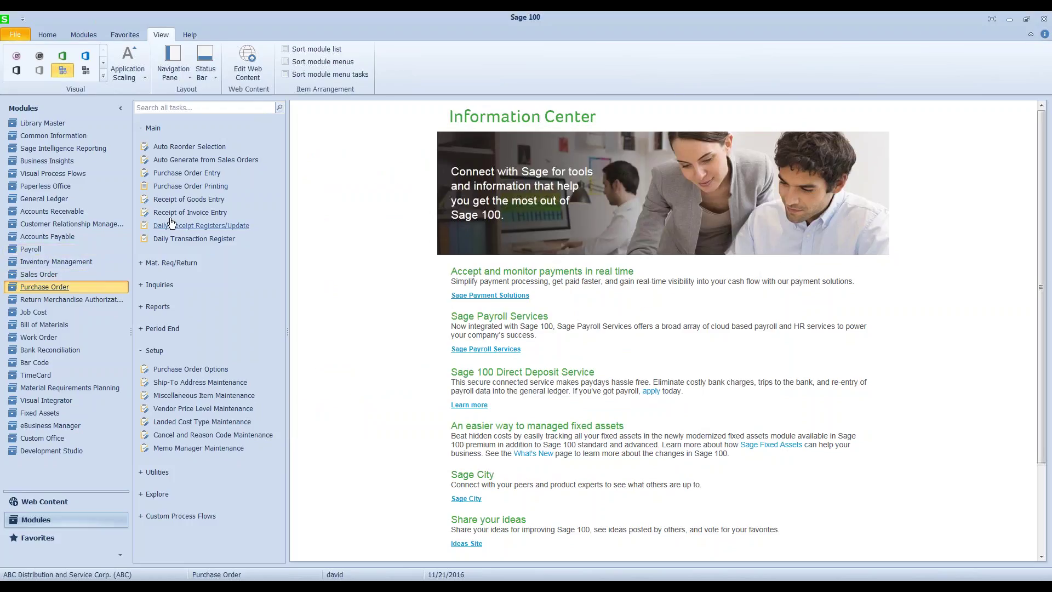
# - Open Receipt of Goods Entry on batch 00001
pyautogui.click(176, 202)
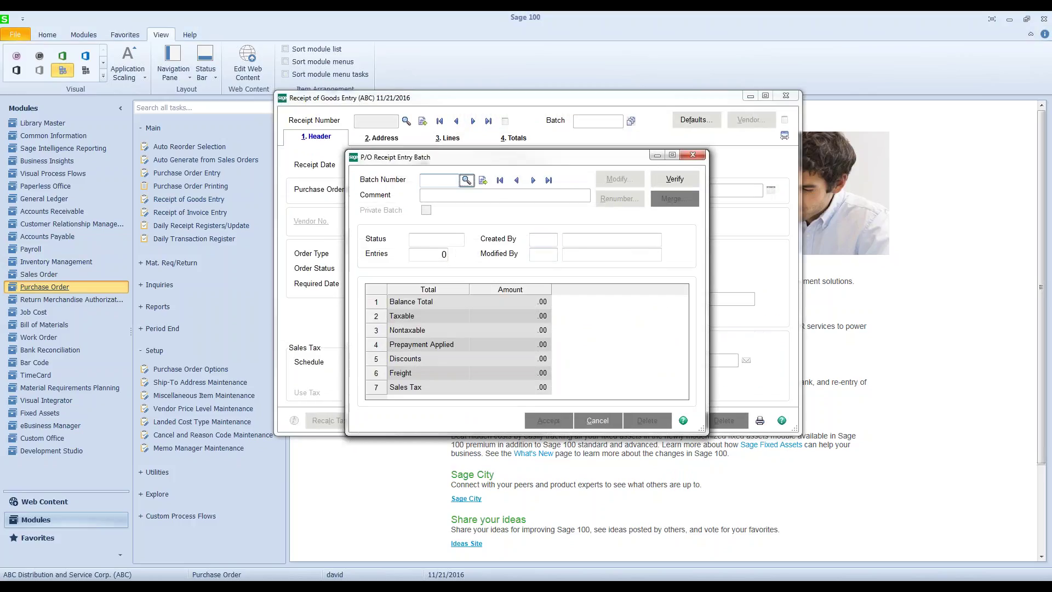
pyautogui.click(466, 179)
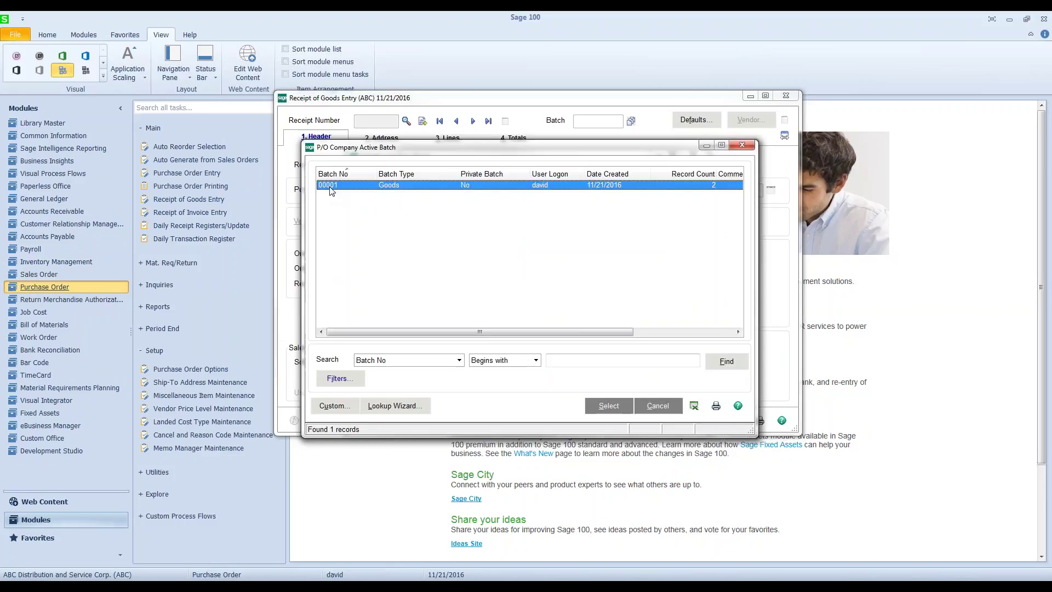
pyautogui.doubleClick(330, 186)
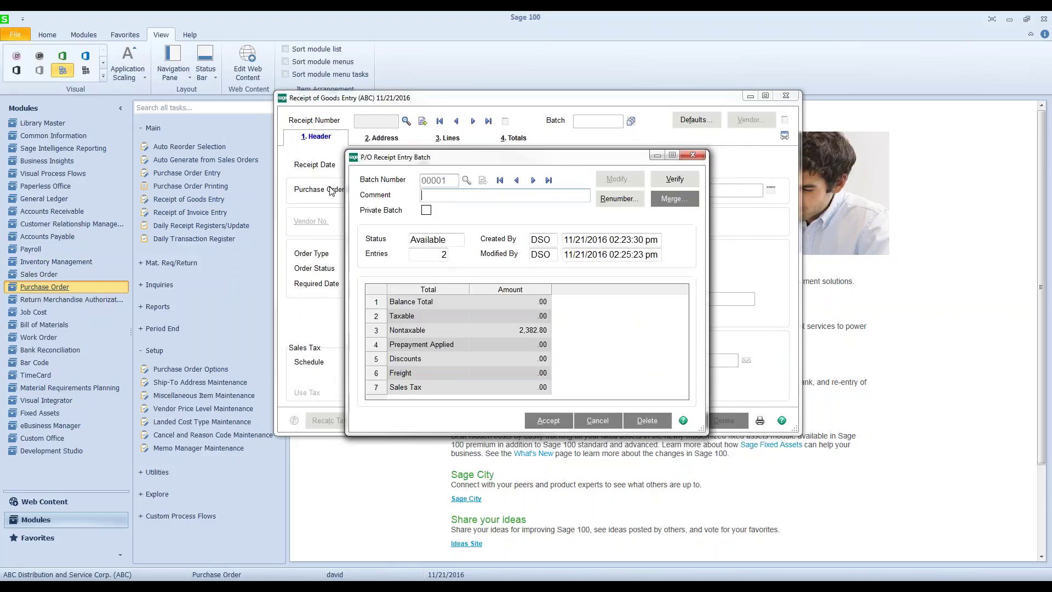
pyautogui.click(548, 421)
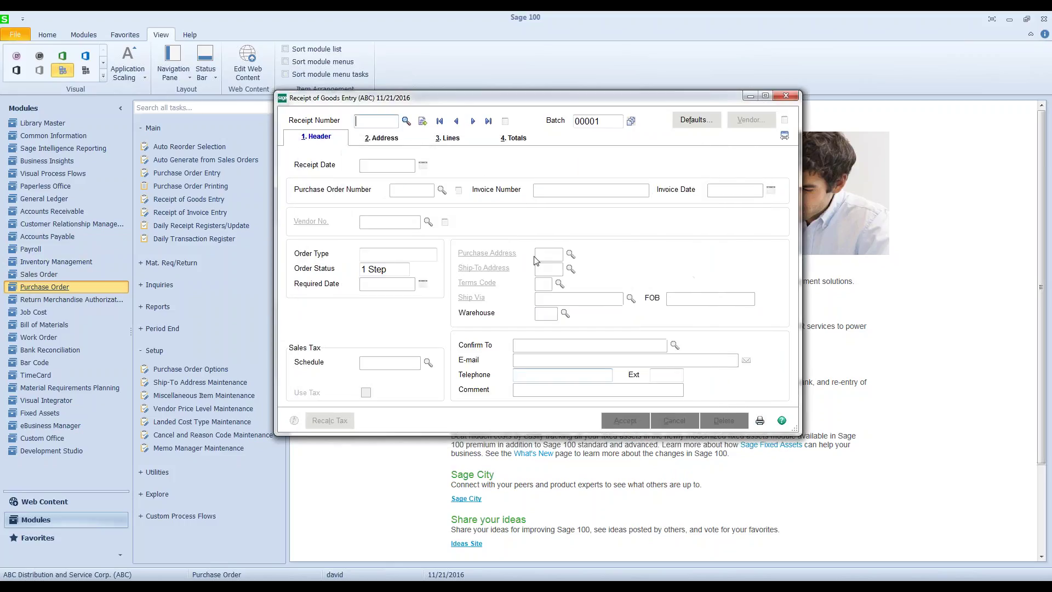
# - Review receipts 001031 and 001032 in the batch, then clear the receipt form
pyautogui.click(405, 121)
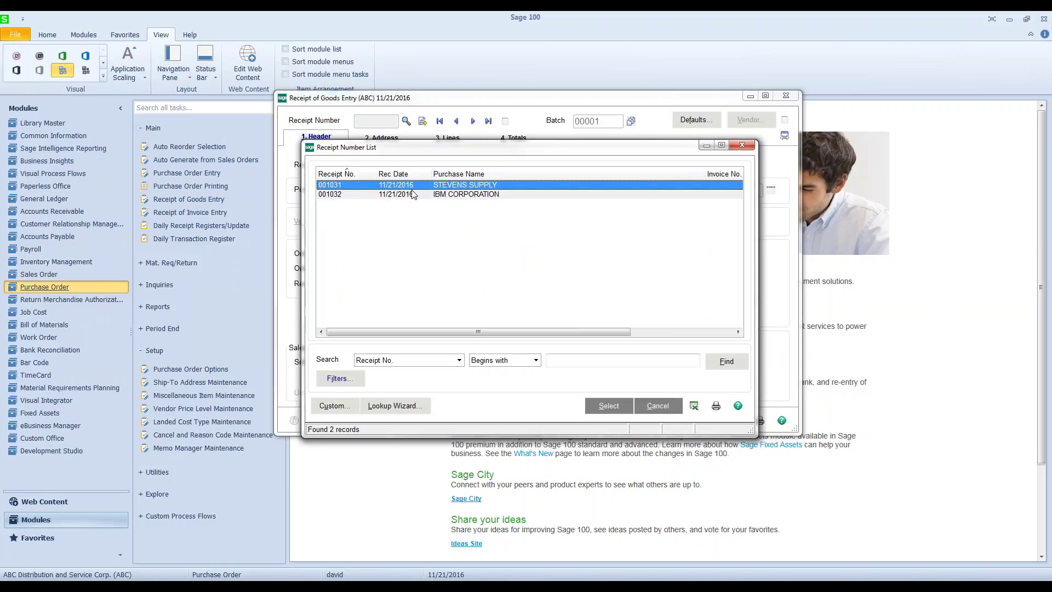
pyautogui.doubleClick(340, 185)
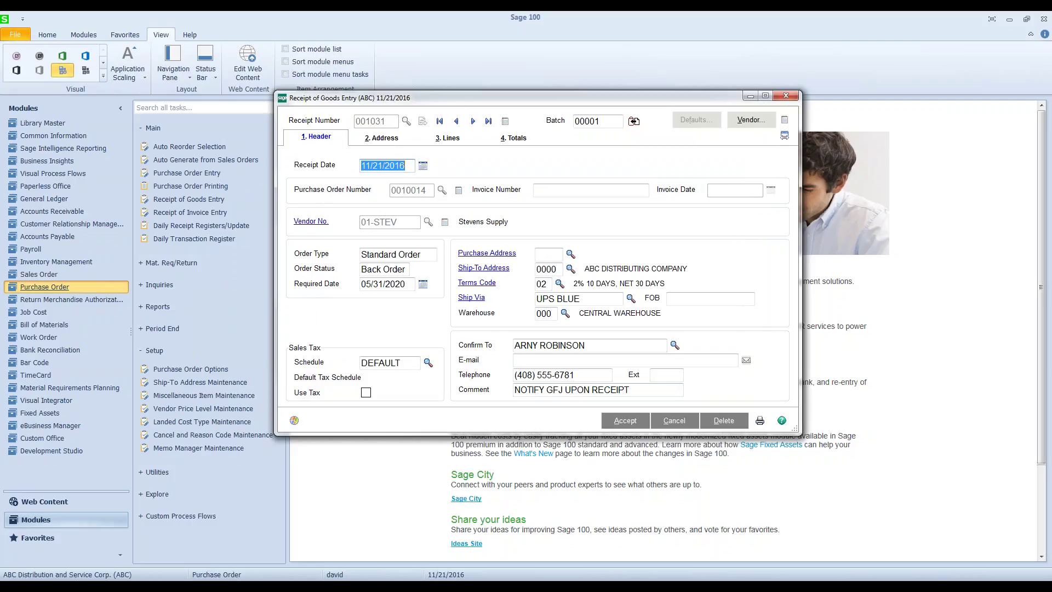
pyautogui.click(474, 122)
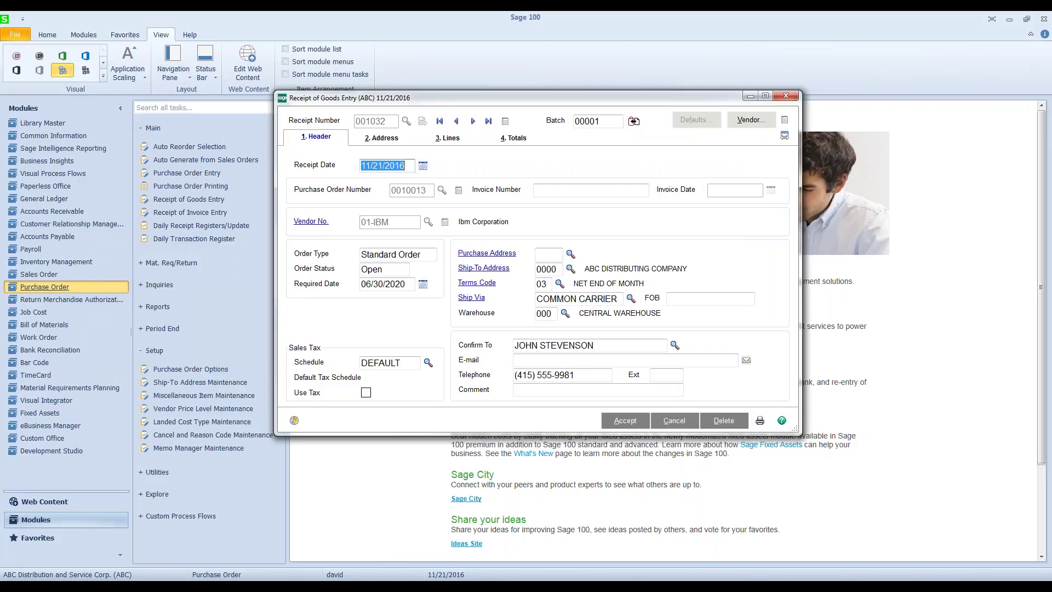
pyautogui.click(641, 420)
# - Create a default 'po number' receipt lookup view with PurchaseOrderNo as the second column
pyautogui.click(406, 121)
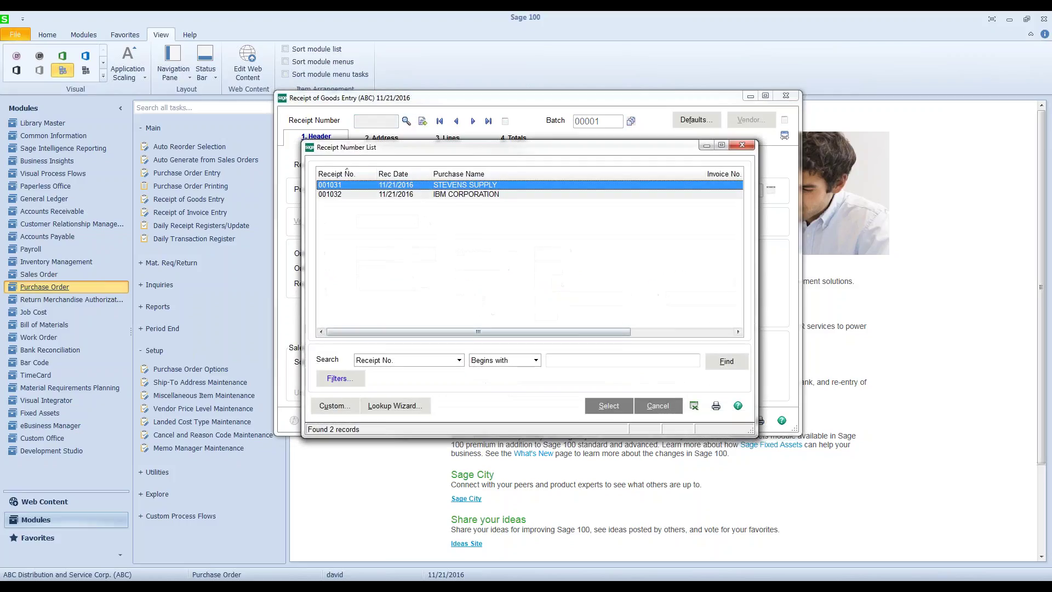
pyautogui.click(336, 405)
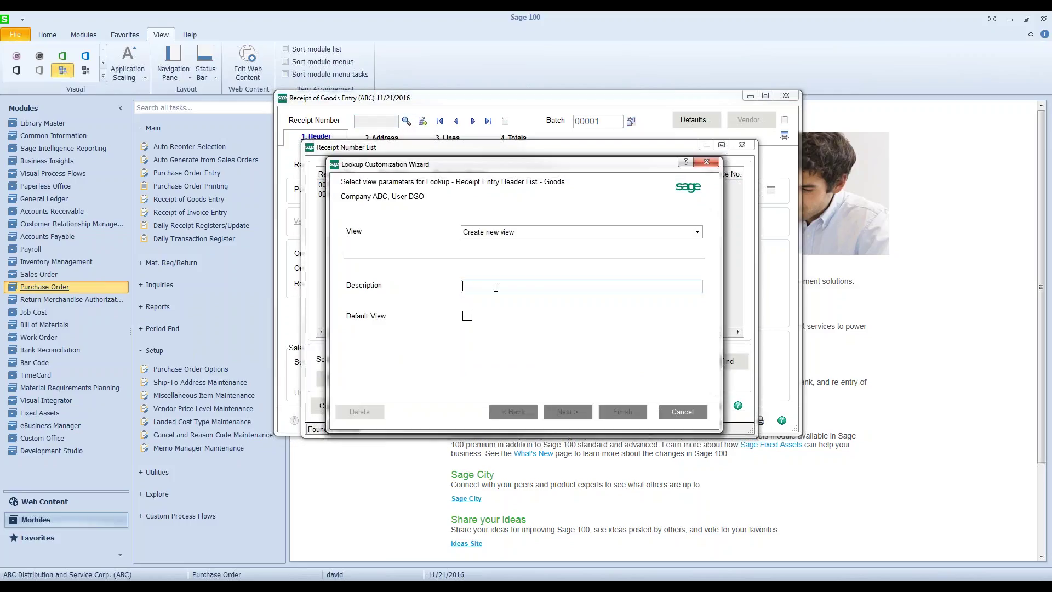
pyautogui.write('po number')
pyautogui.press('Tab')
pyautogui.click(561, 414)
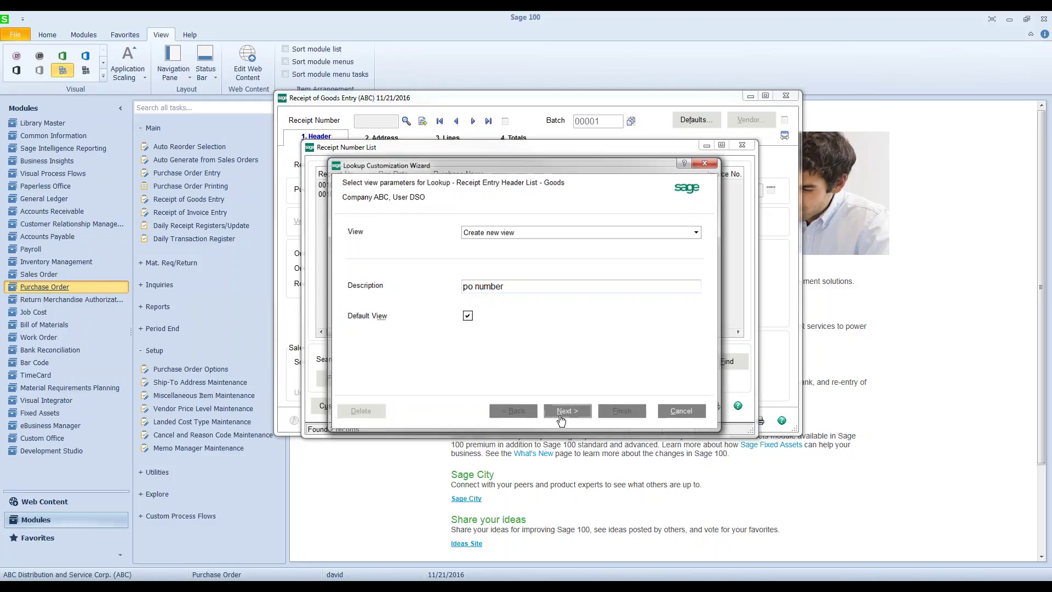
pyautogui.doubleClick(378, 247)
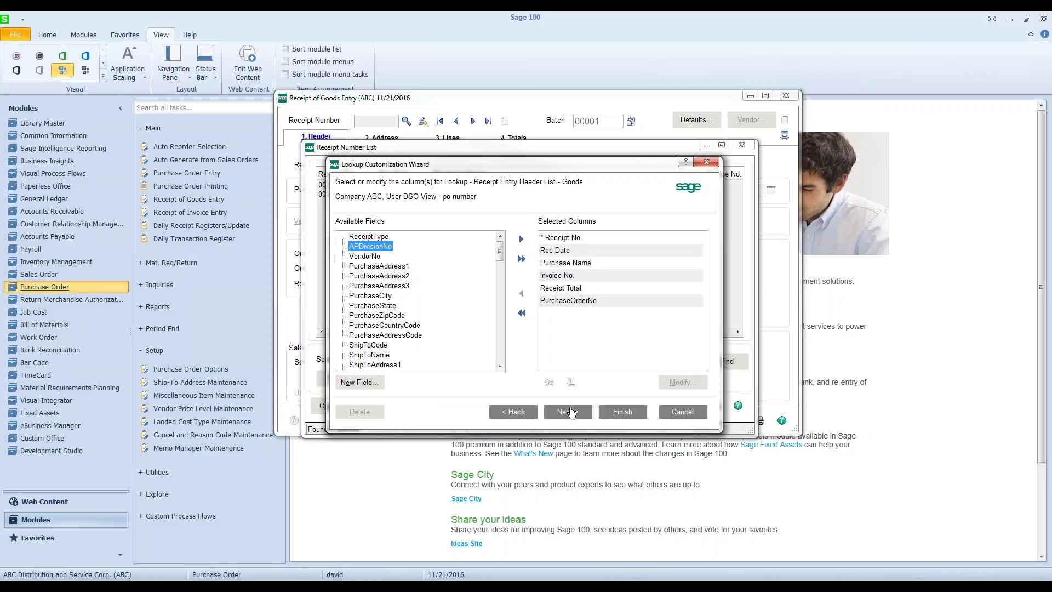
pyautogui.click(557, 301)
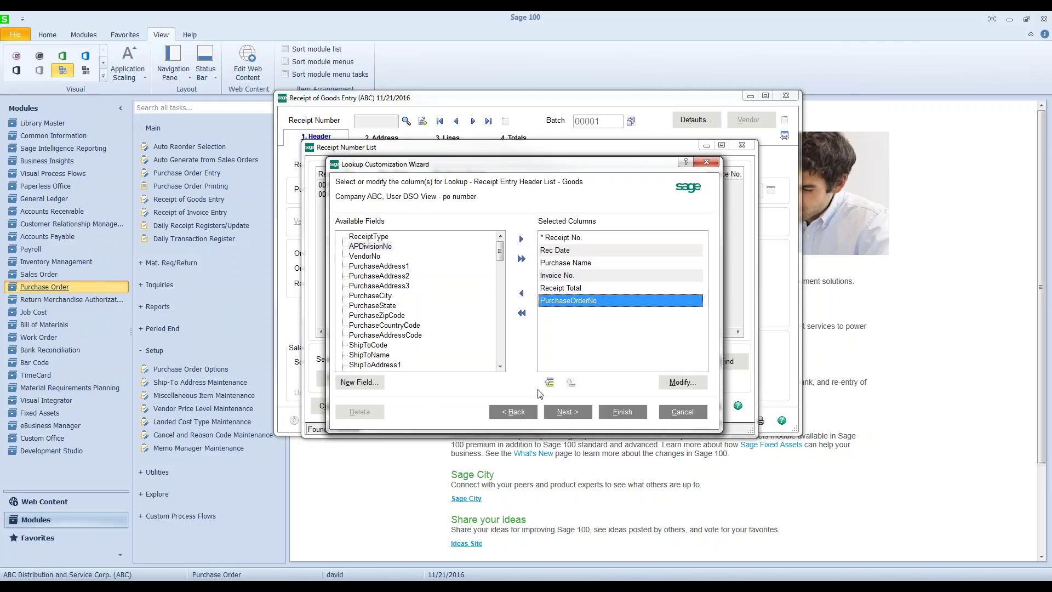
pyautogui.click(550, 383)
pyautogui.click(550, 383)
pyautogui.click(549, 383)
pyautogui.click(549, 383)
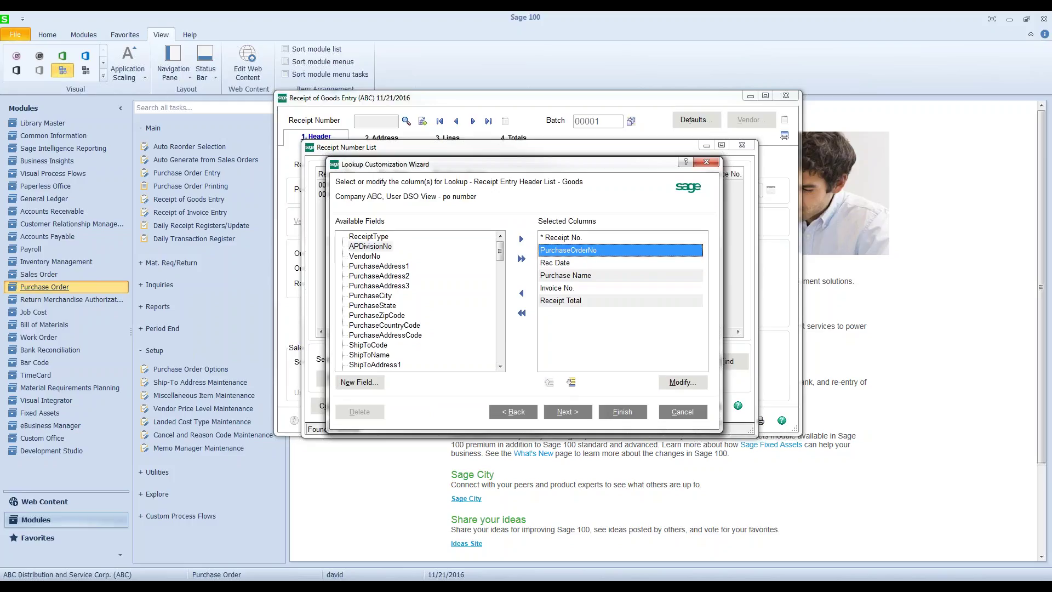
pyautogui.click(621, 412)
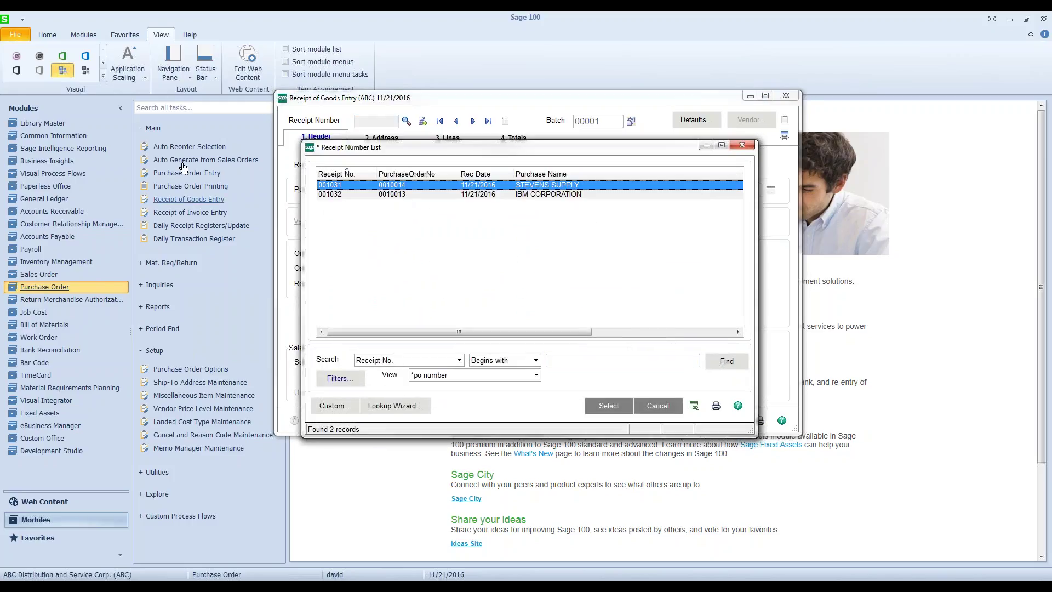
# - Close the receipt windows, reload PO 0010003 to confirm its receipt-of-goods warning, then exit Purchase Order Entry
pyautogui.press('Escape')
pyautogui.press('Escape')
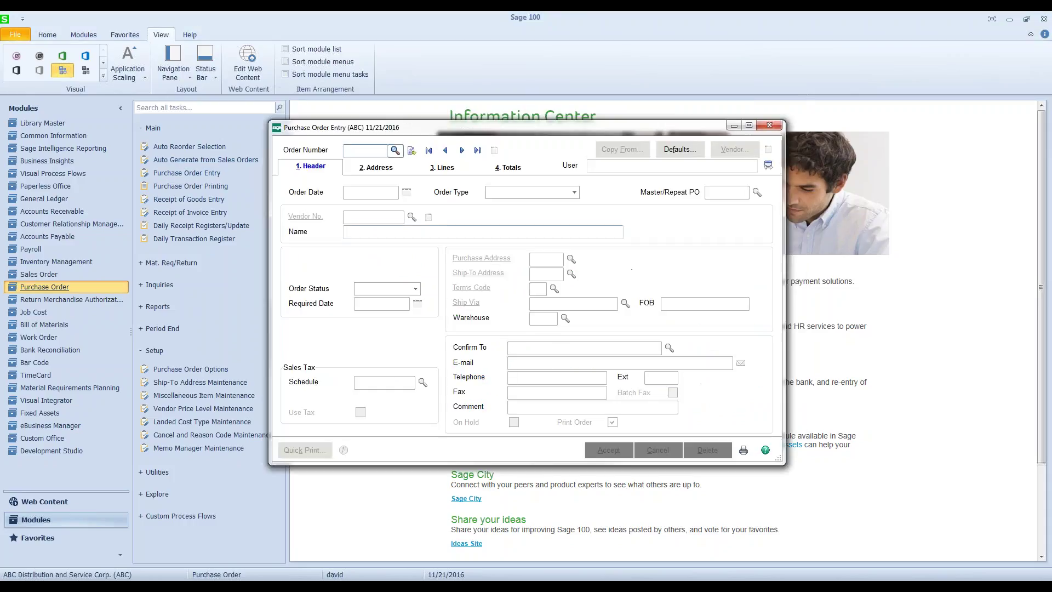
pyautogui.click(394, 151)
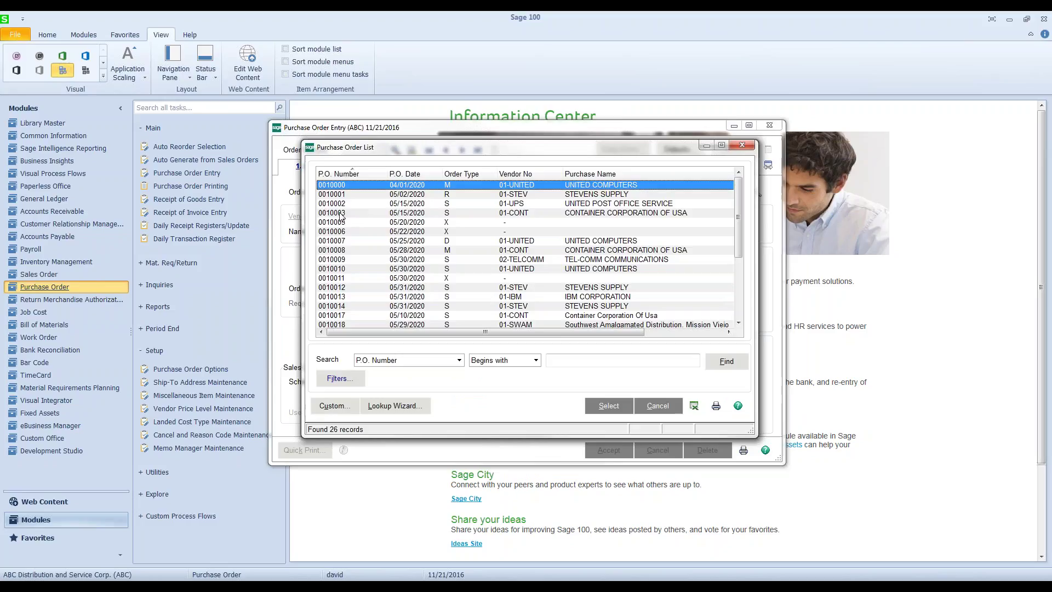
pyautogui.click(323, 216)
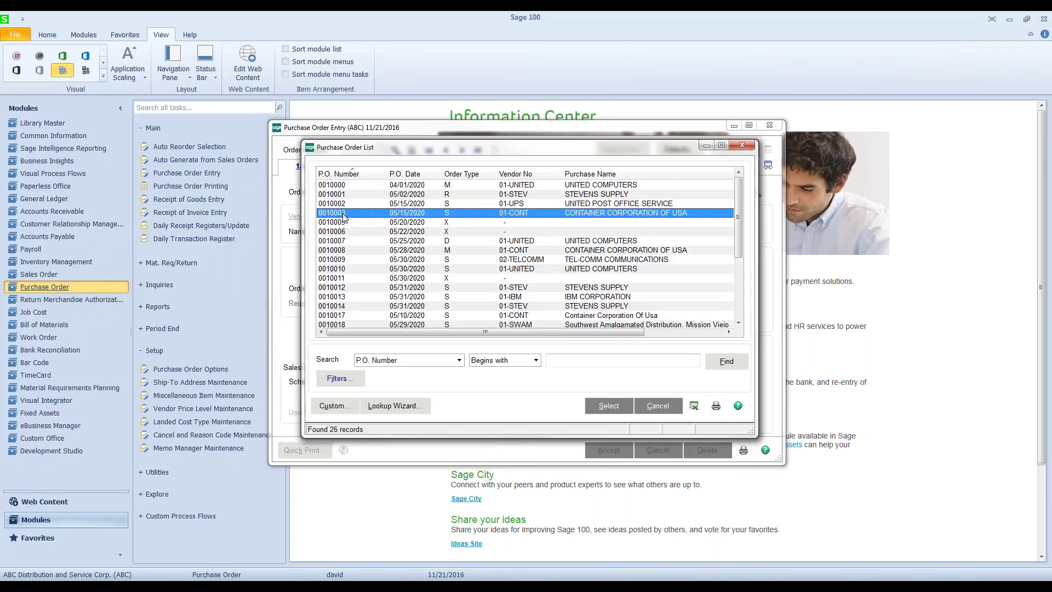
pyautogui.doubleClick(344, 216)
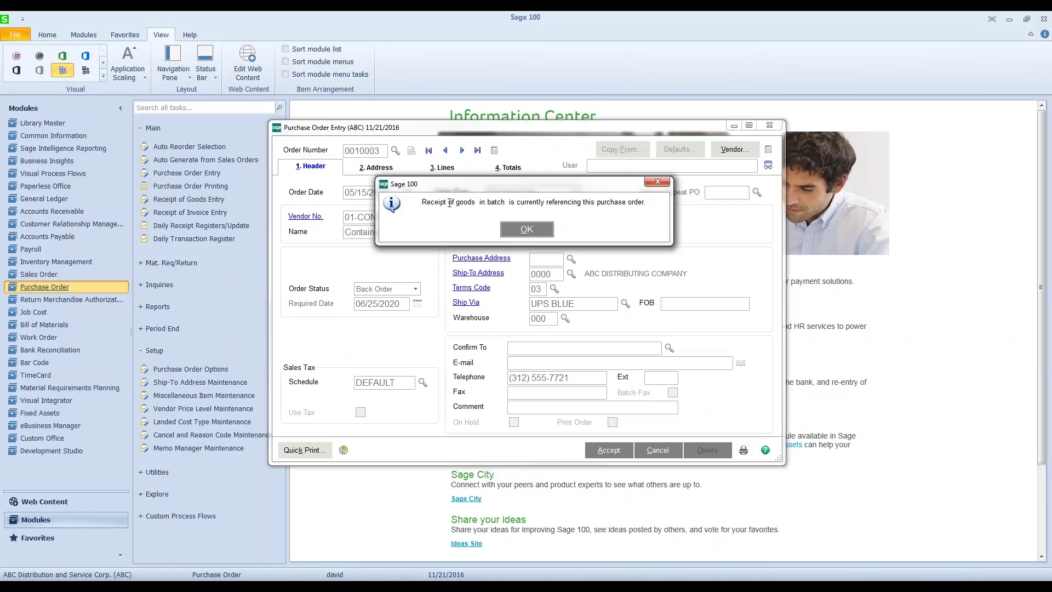
pyautogui.click(519, 232)
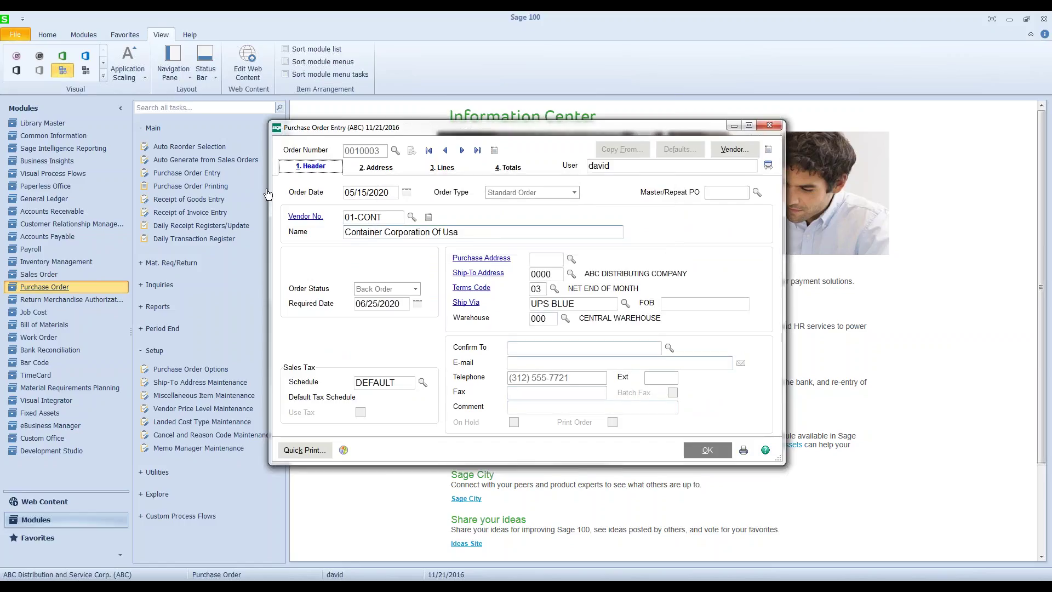
pyautogui.click(769, 126)
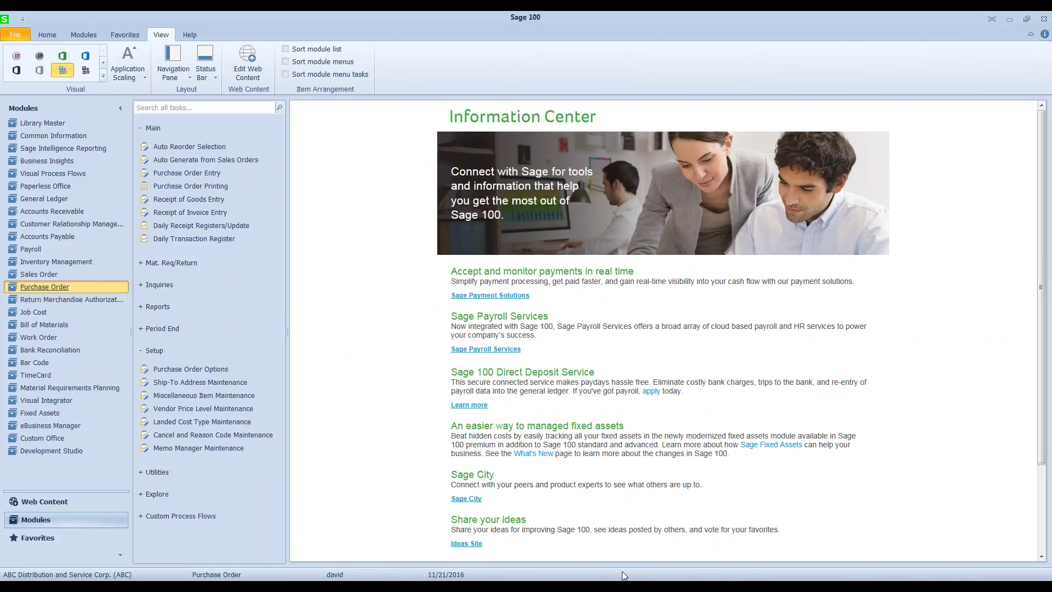
# - Return to Receipt of Goods Entry and cancel the Receipt Number List, which has no PO 0010003 receipt
pyautogui.moveTo(622, 581)
pyautogui.click(773, 520)
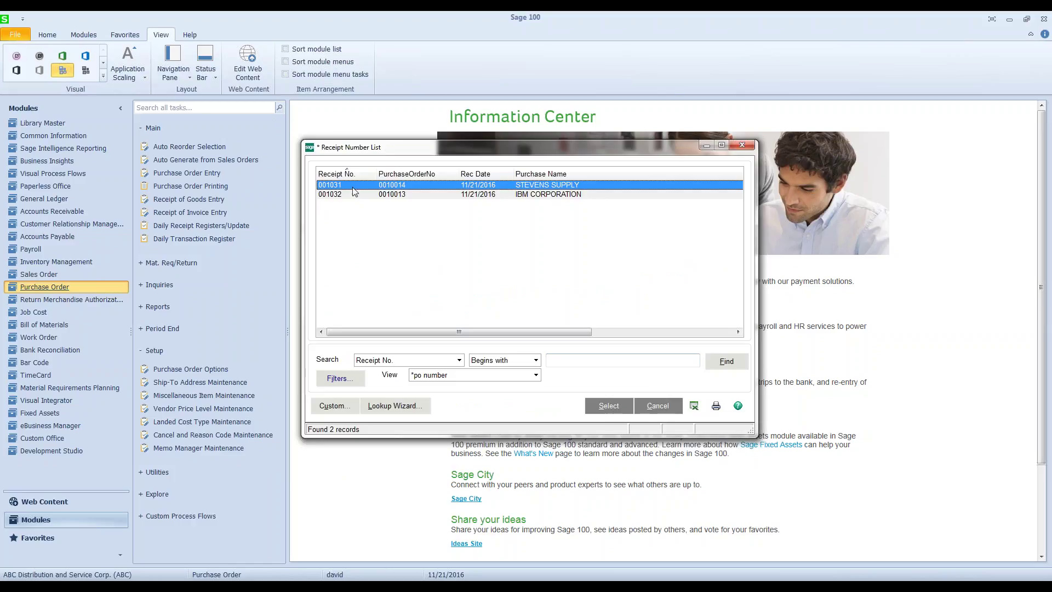
pyautogui.click(658, 406)
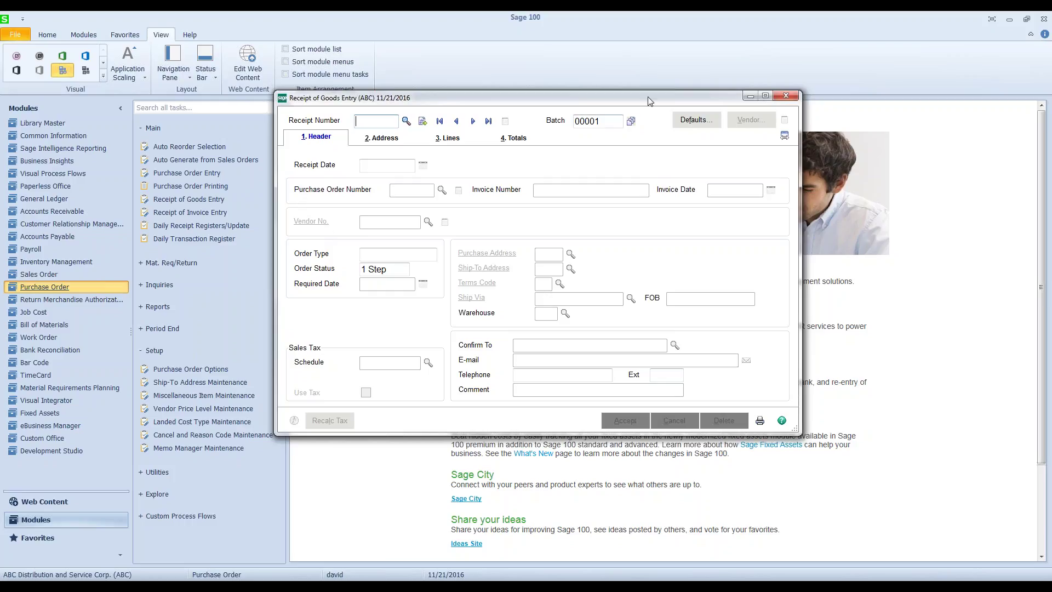
# - Close Receipt of Goods Entry and switch to the Library Master module's task menu
pyautogui.moveTo(649, 100); pyautogui.dragTo(454, 146)
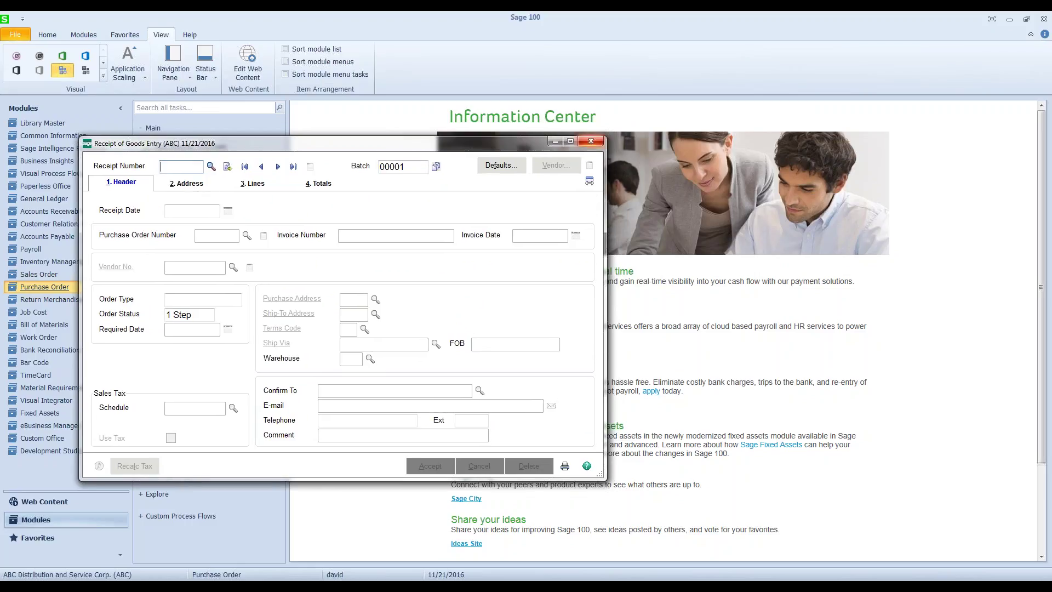
pyautogui.click(592, 142)
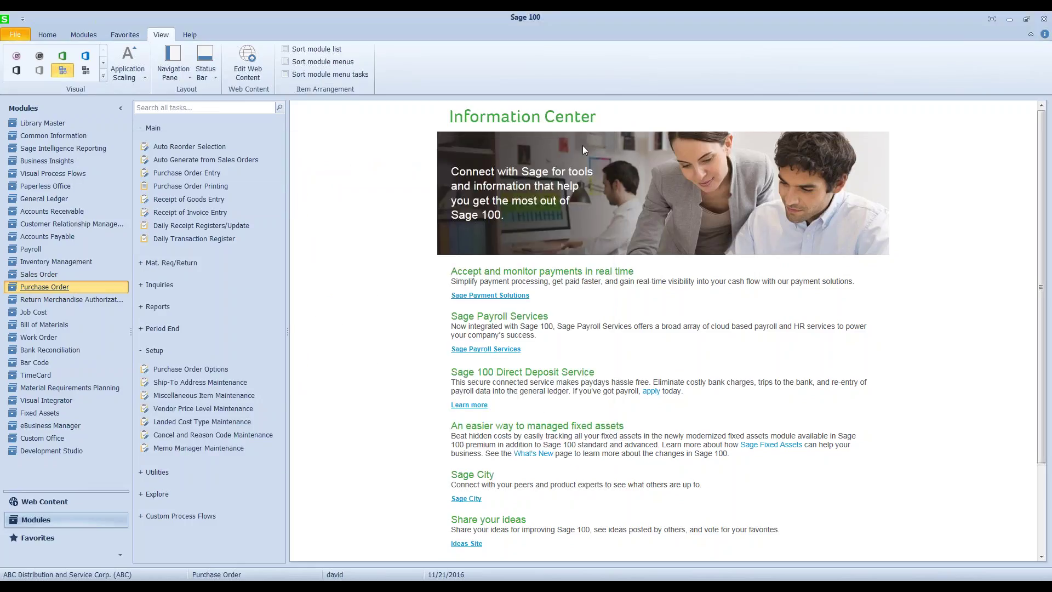
pyautogui.click(46, 127)
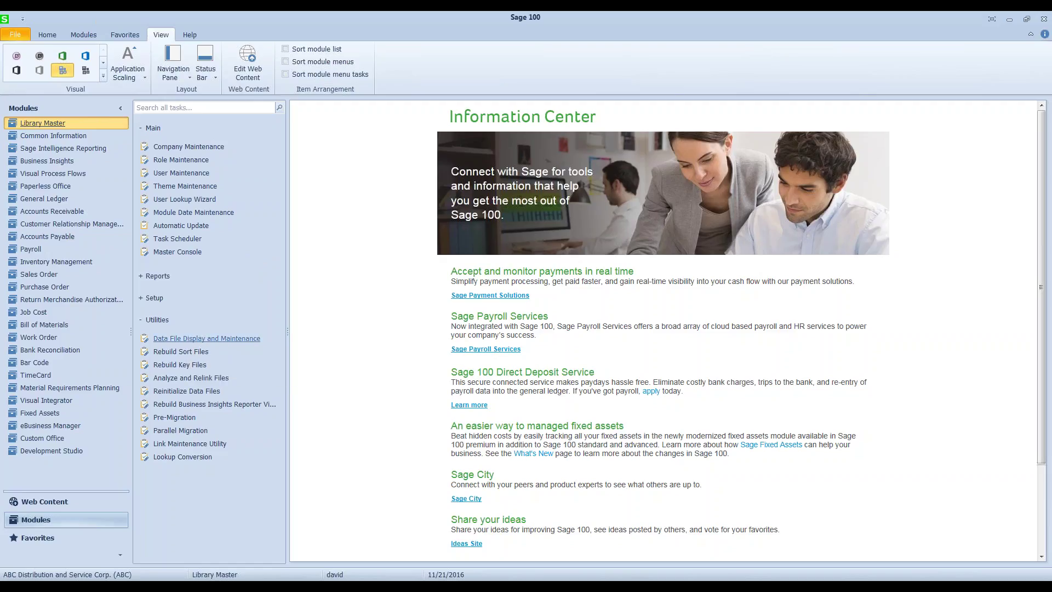
# - Launch Data File Display and Maintenance and open MAS_ABC\POABC\PO_ReceiptReturnMatRqByPO.M4T
pyautogui.click(189, 338)
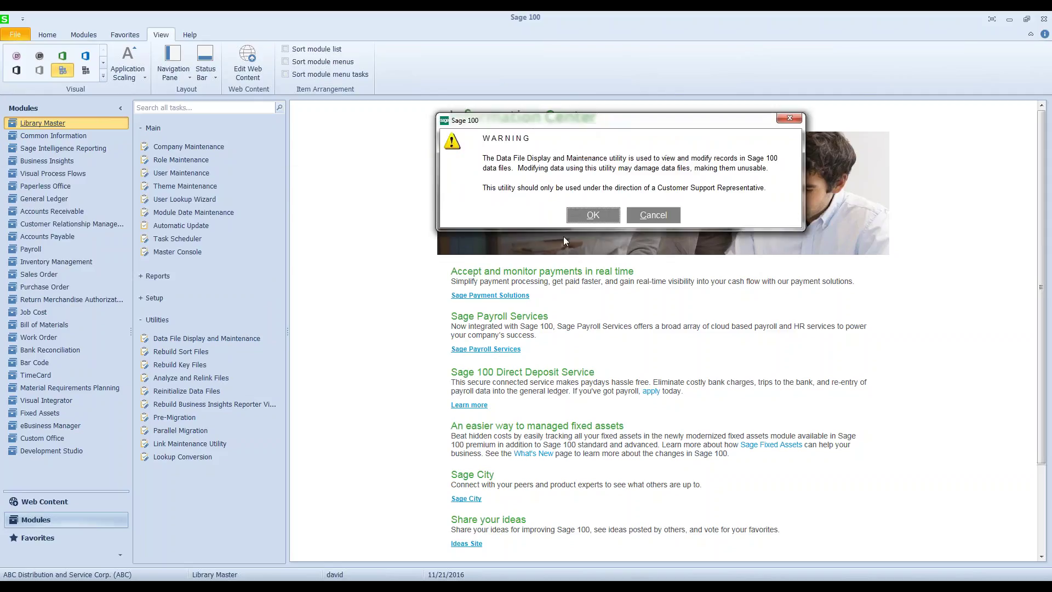
pyautogui.press('Return')
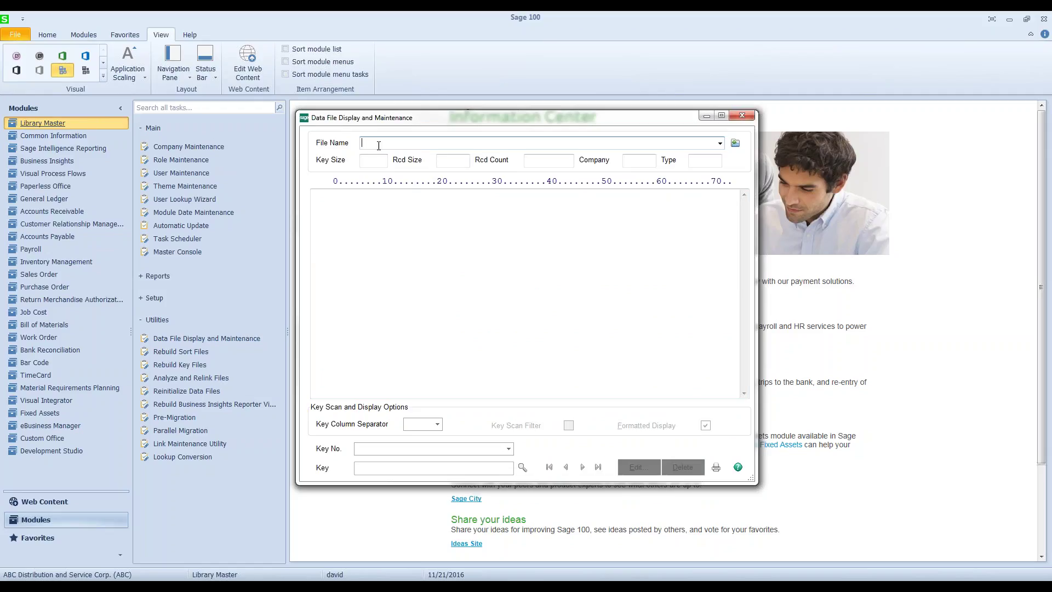
pyautogui.click(735, 143)
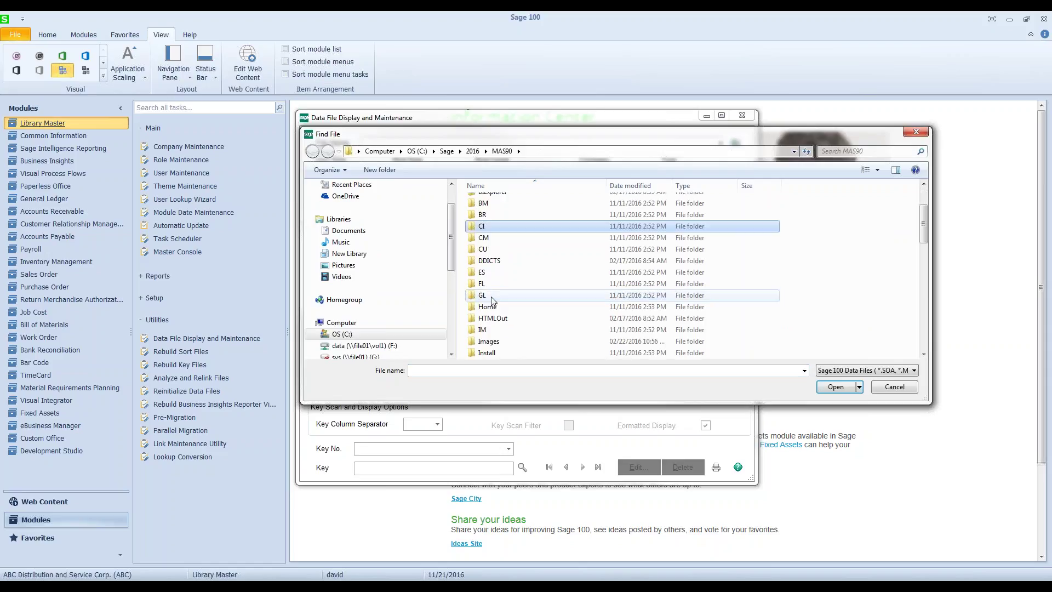
pyautogui.scroll(-5, 491, 301)
pyautogui.doubleClick(487, 227)
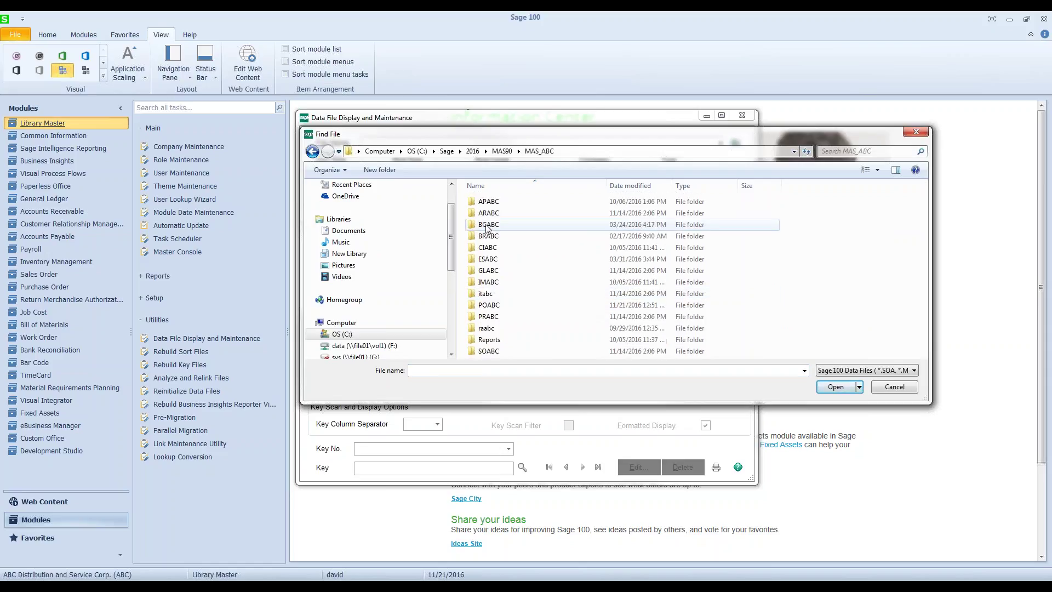
pyautogui.doubleClick(488, 306)
pyautogui.click(627, 294)
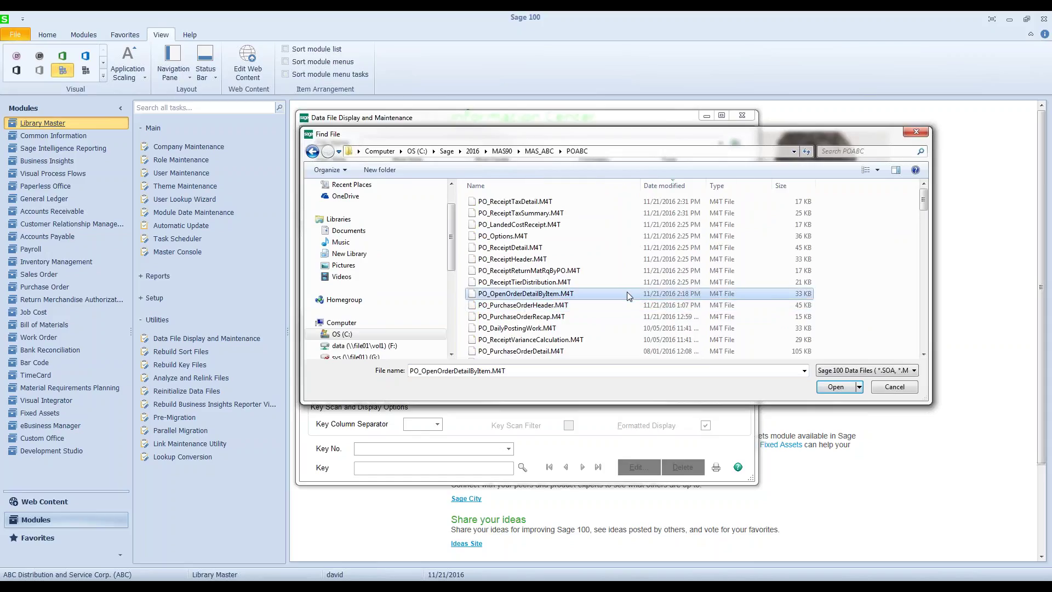
pyautogui.click(503, 274)
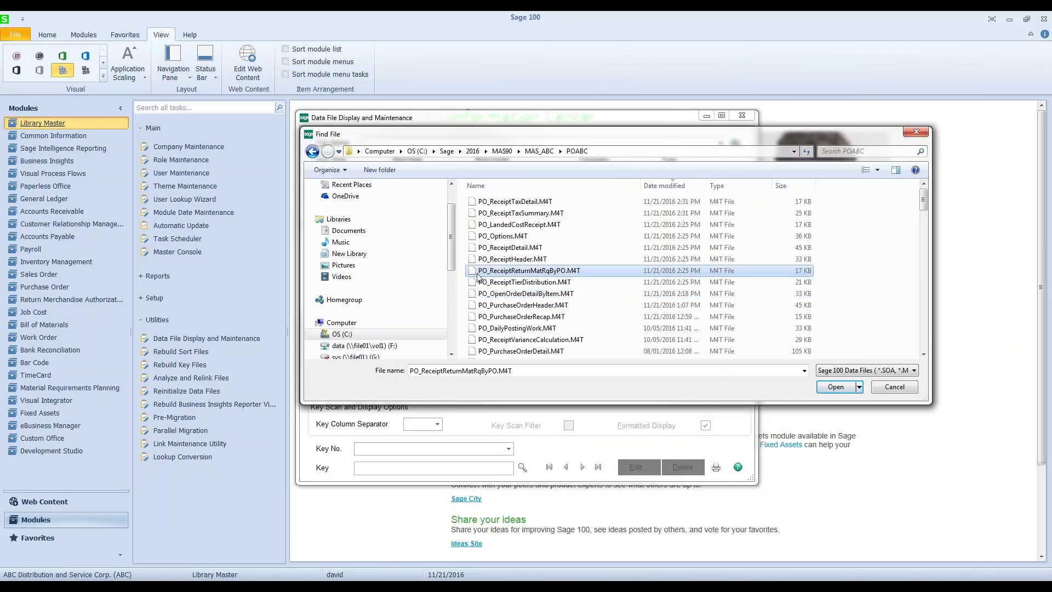
pyautogui.doubleClick(543, 275)
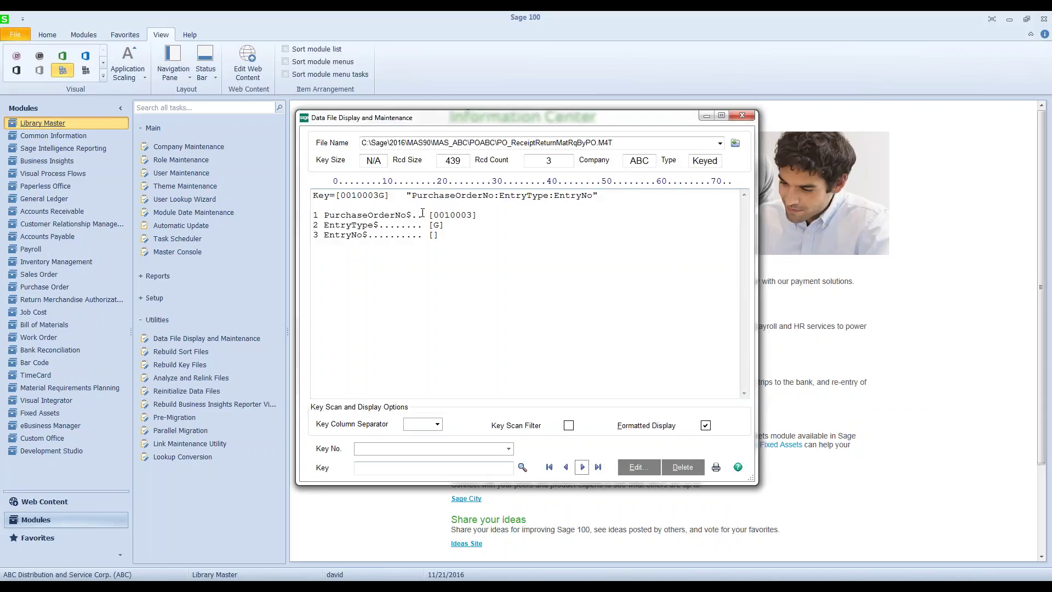
pyautogui.click(522, 466)
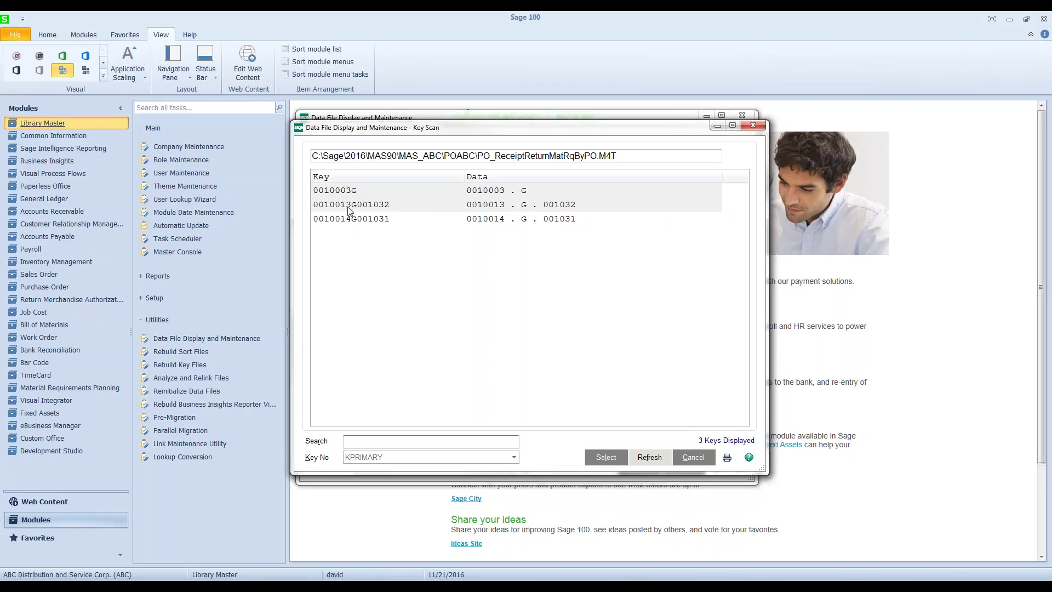
pyautogui.click(452, 190)
pyautogui.click(605, 458)
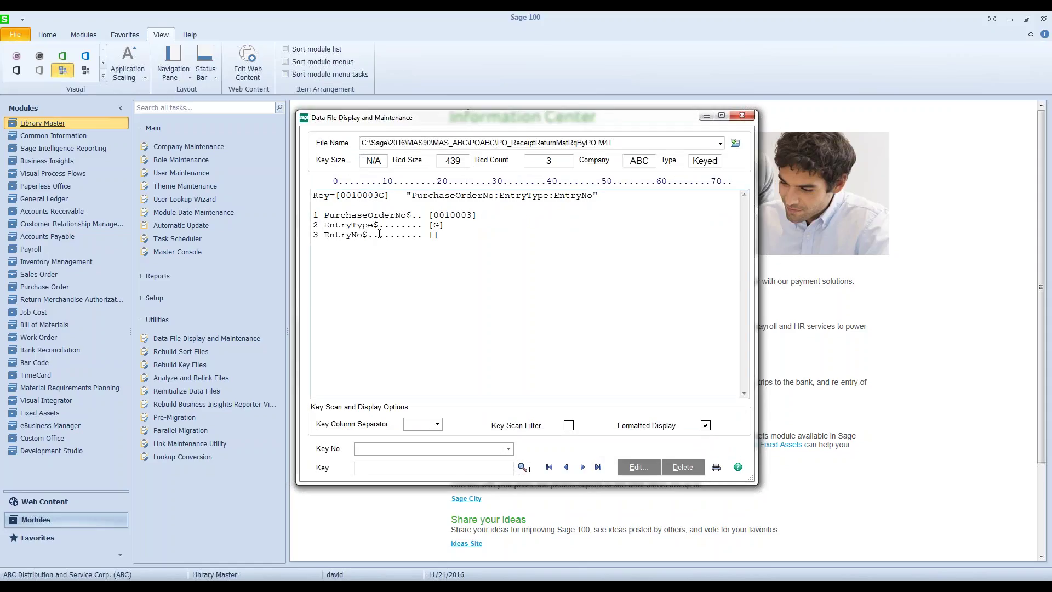
pyautogui.click(431, 234)
# - Delete the 0010003G record from the data file and close Data File Display and Maintenance
pyautogui.click(683, 467)
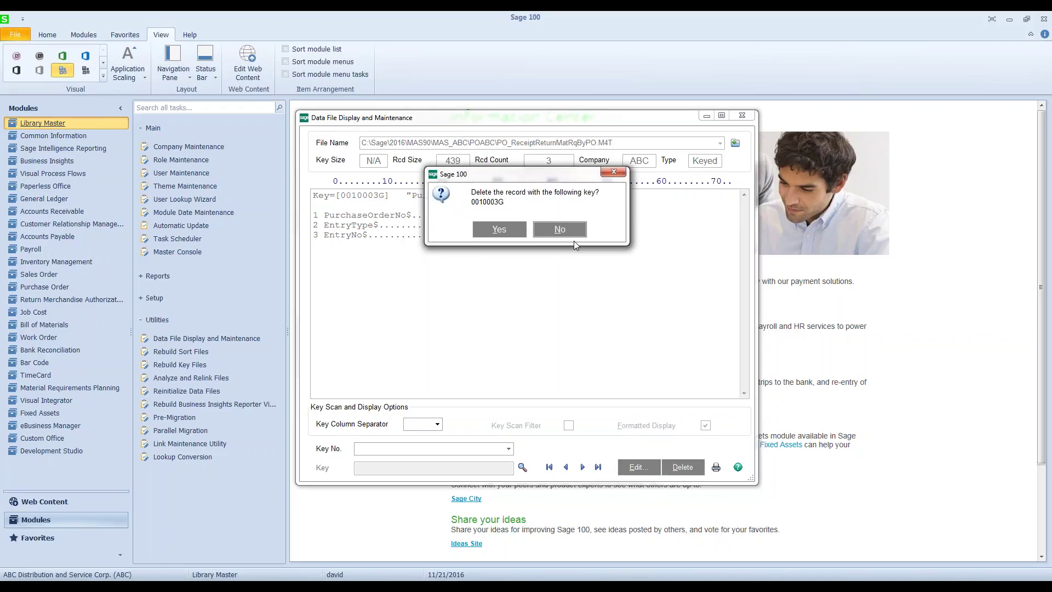
pyautogui.click(561, 230)
pyautogui.click(641, 143)
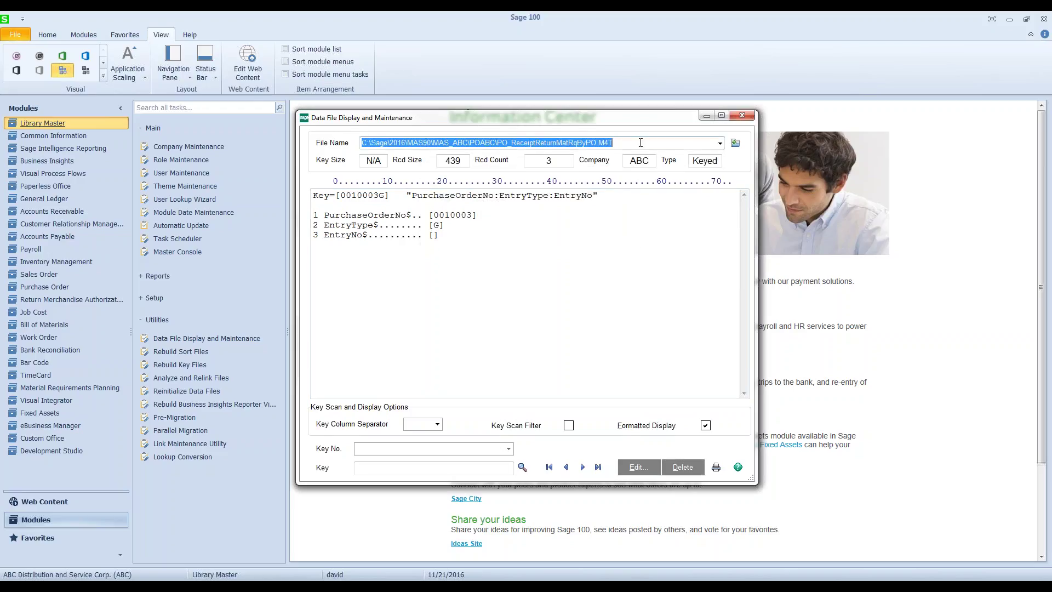
pyautogui.click(742, 115)
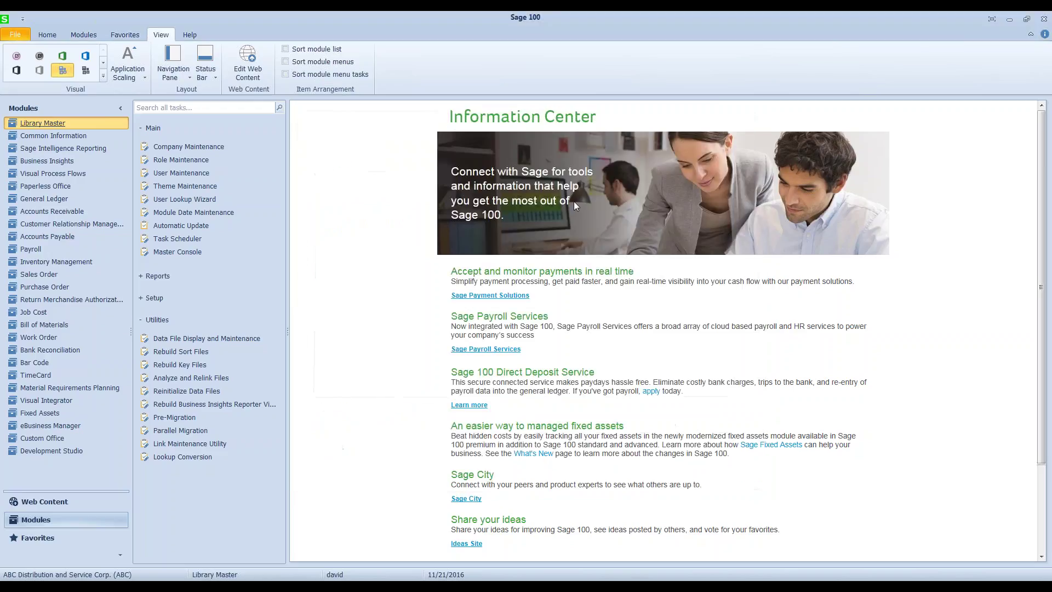
# - Reload PO 0010003 to check its receipt-of-goods warning, then relaunch Data File Display and Maintenance
pyautogui.click(46, 288)
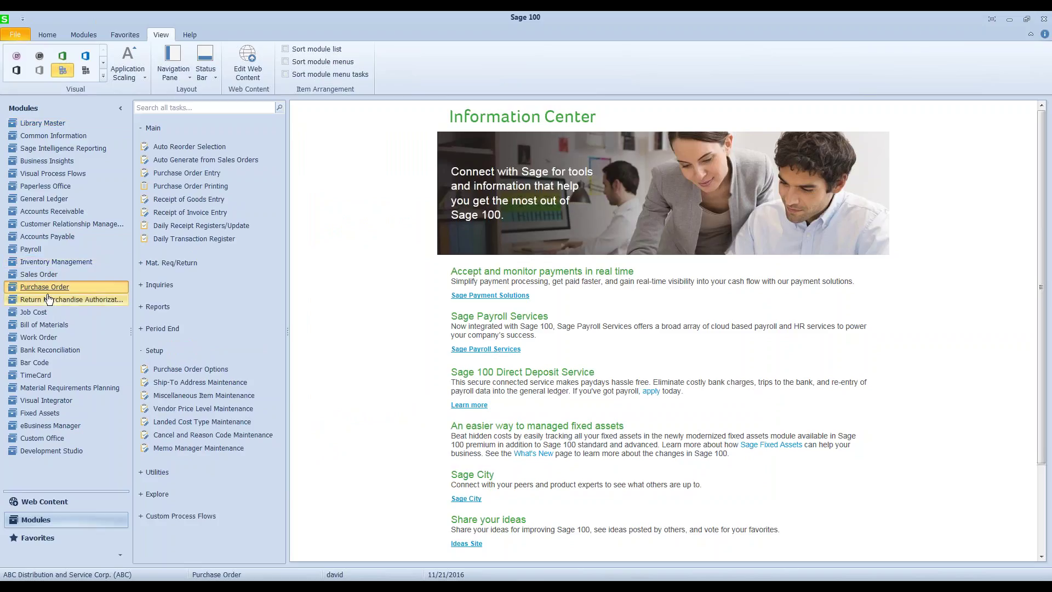
pyautogui.click(199, 172)
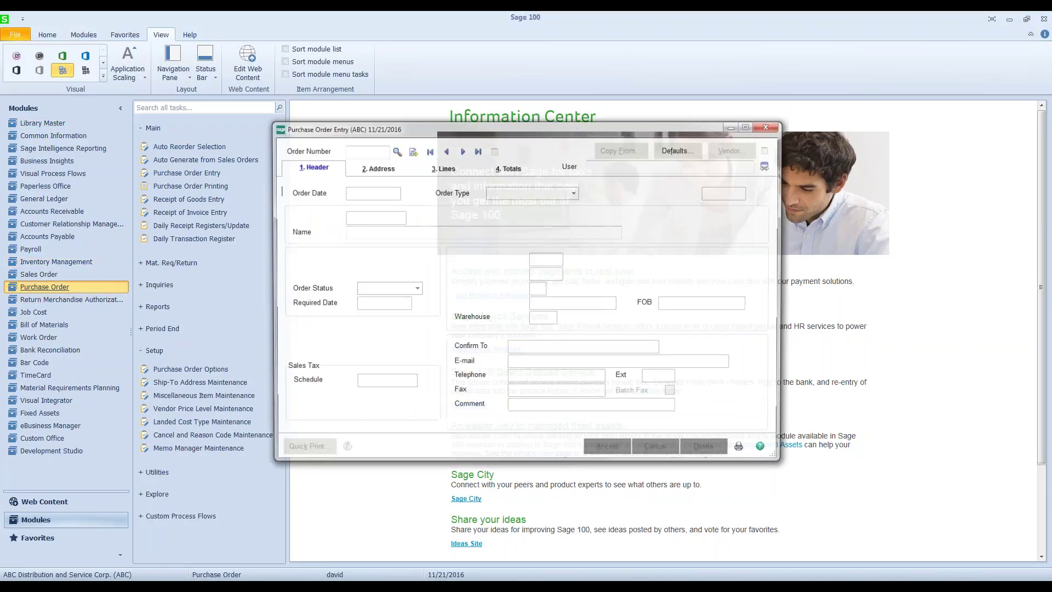
pyautogui.click(397, 152)
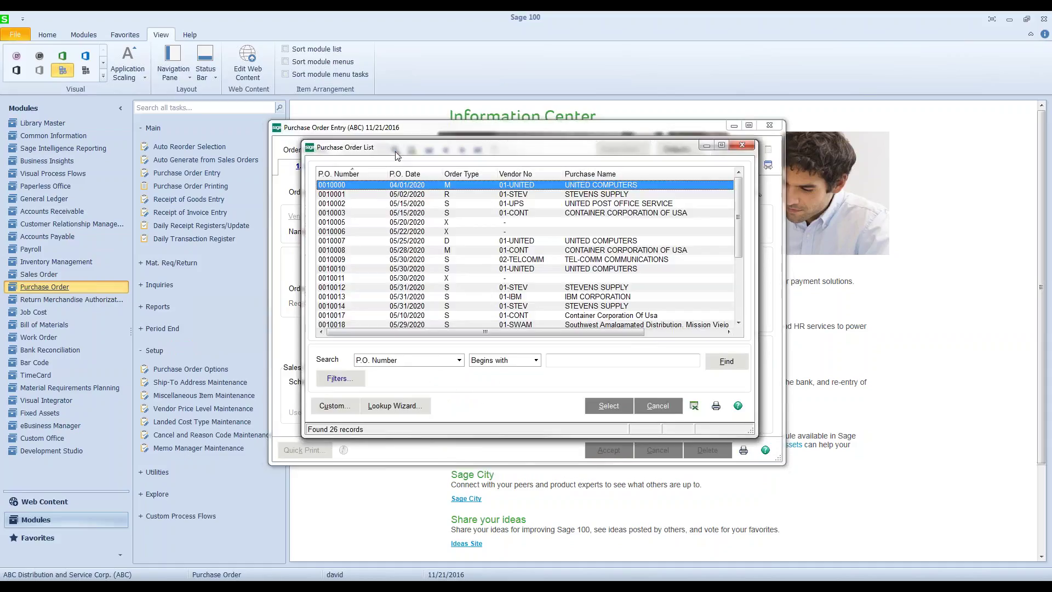
pyautogui.doubleClick(346, 214)
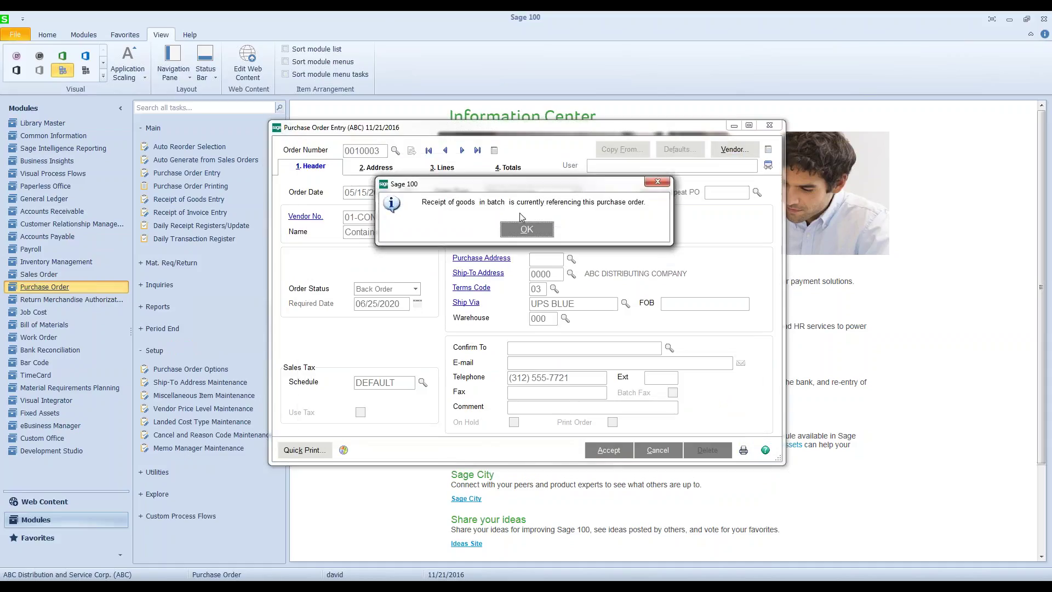
pyautogui.click(525, 229)
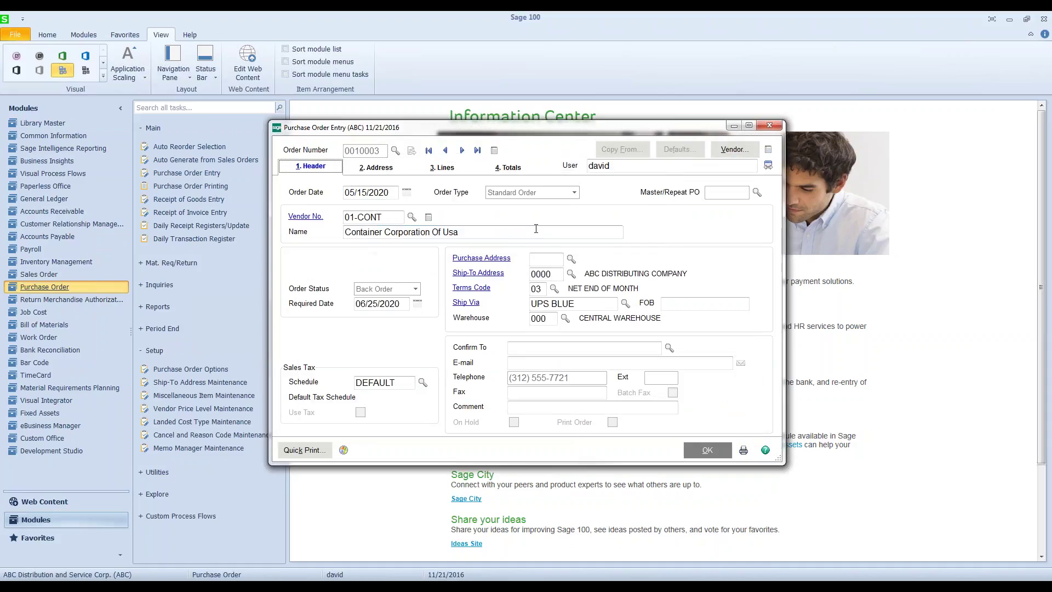
pyautogui.click(769, 126)
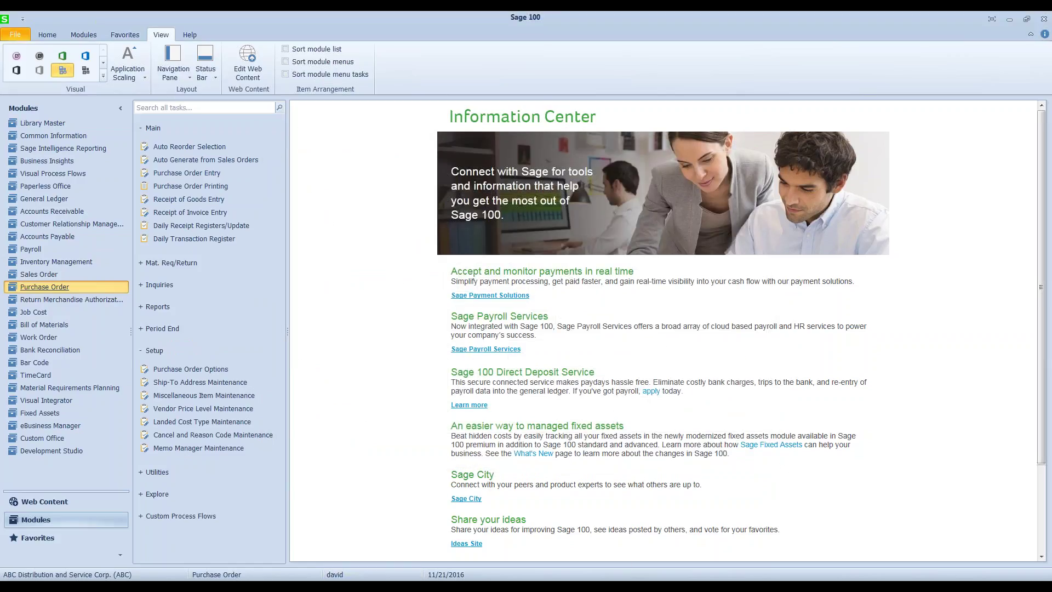
pyautogui.click(61, 124)
pyautogui.click(199, 338)
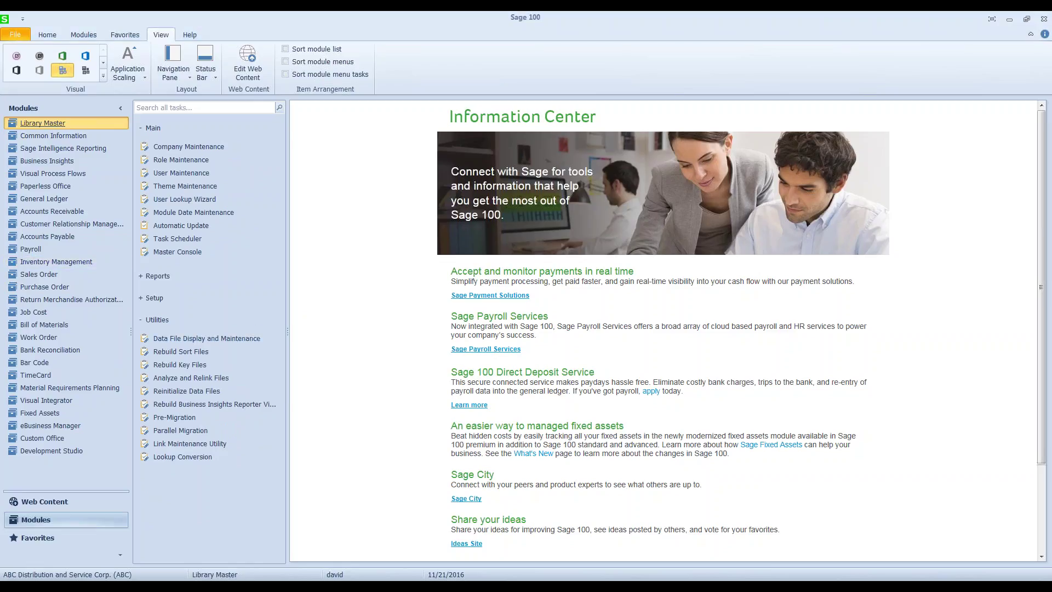
# - Load the PO_ReceiptReturnMatRqByPO.M4T data file and display the 0010003G key record
pyautogui.click(720, 143)
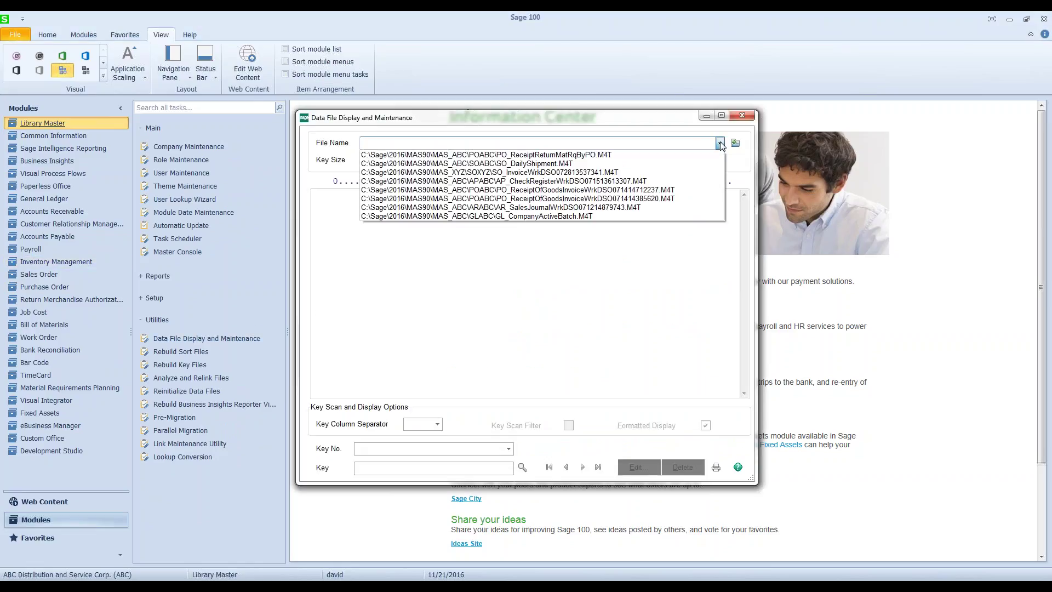
pyautogui.click(562, 155)
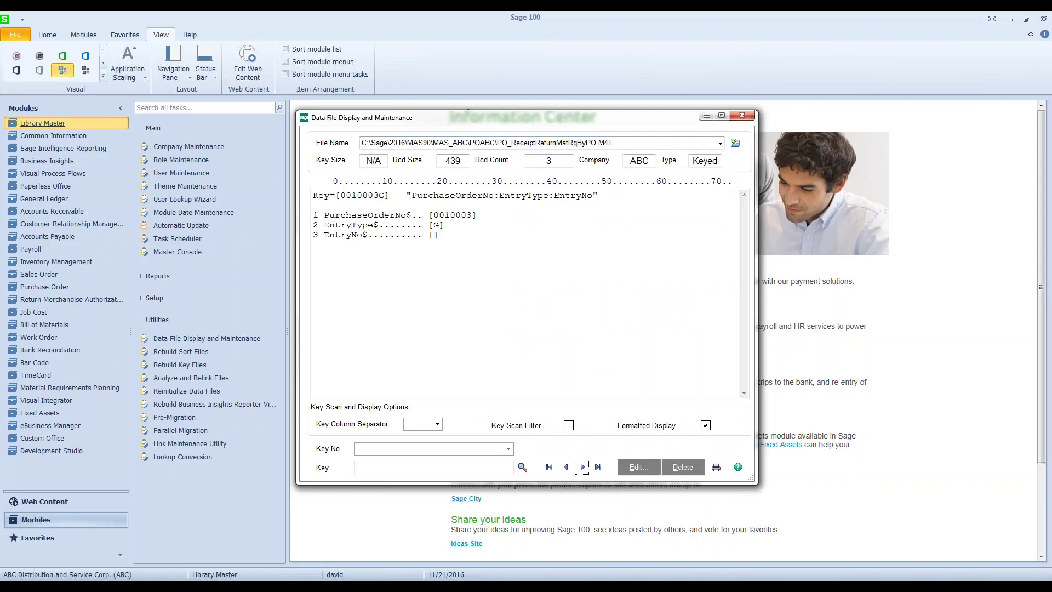
pyautogui.click(522, 467)
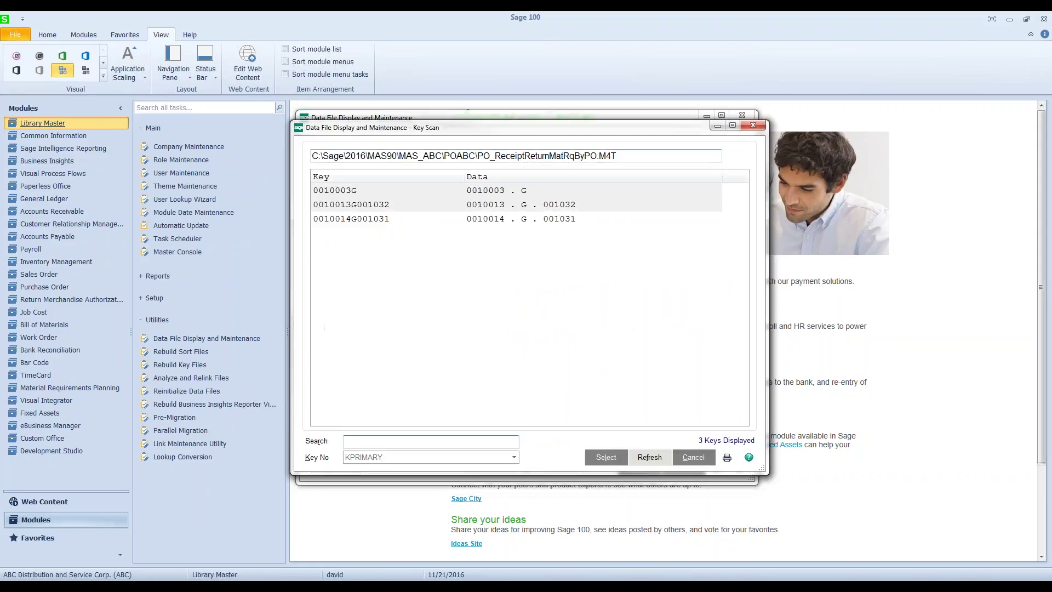
pyautogui.click(316, 193)
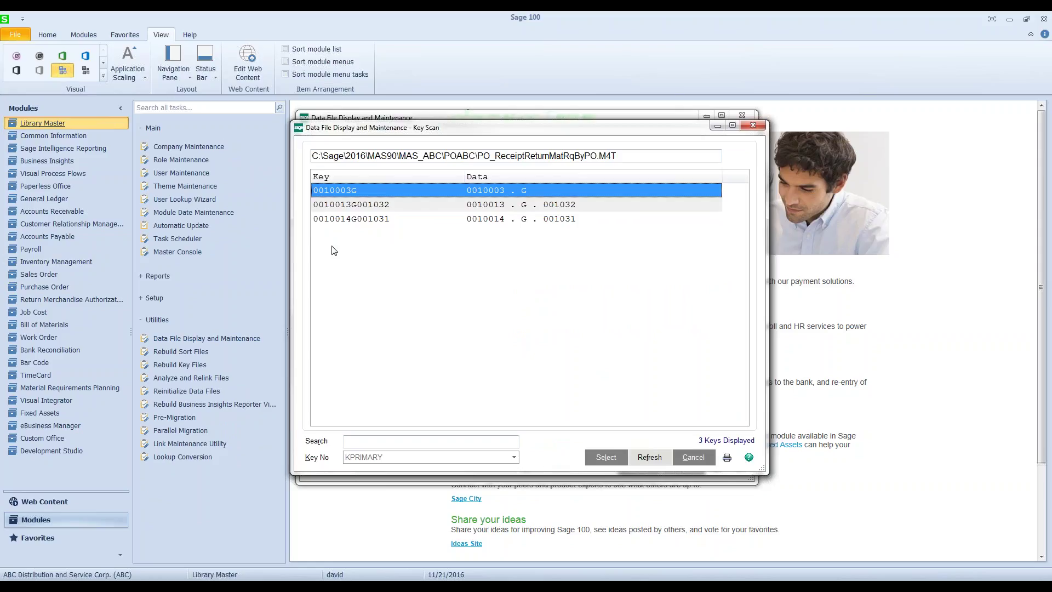
pyautogui.click(605, 457)
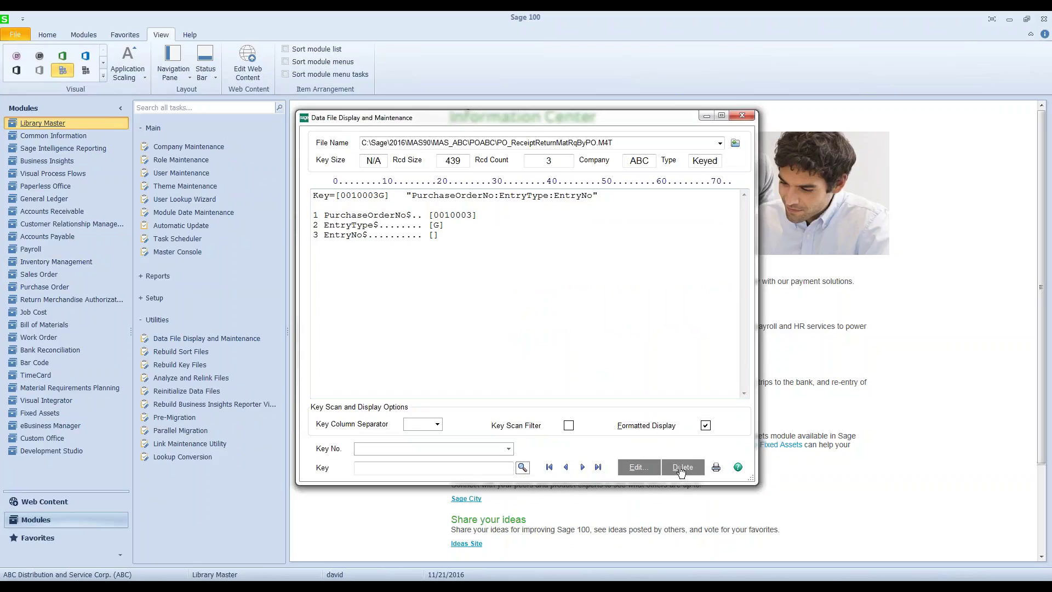
# - Delete record 0010003G, confirm only two keys remain, and exit Data File Display and Maintenance
pyautogui.click(681, 469)
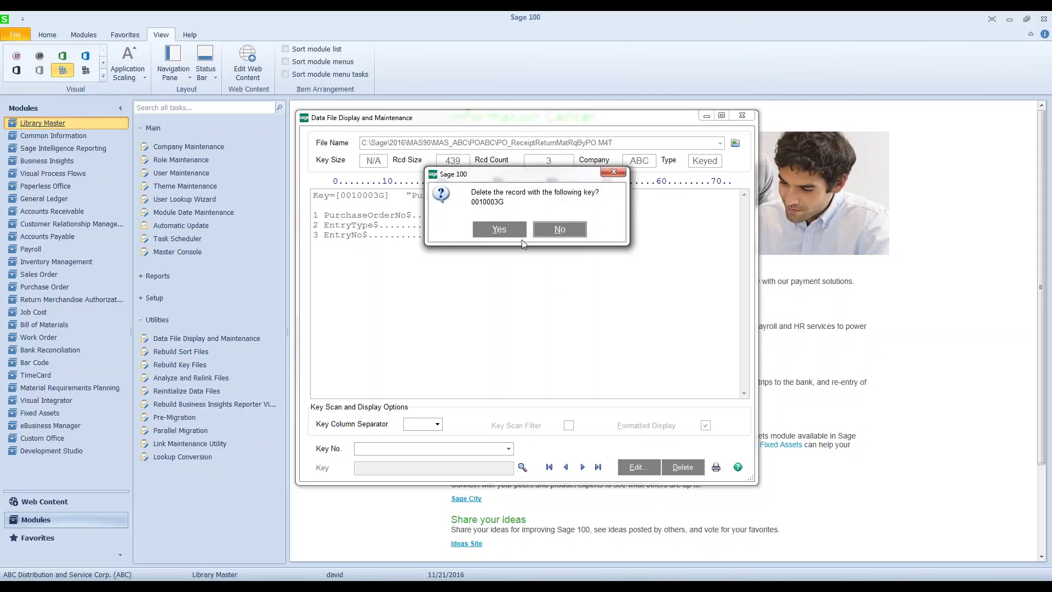
pyautogui.click(505, 229)
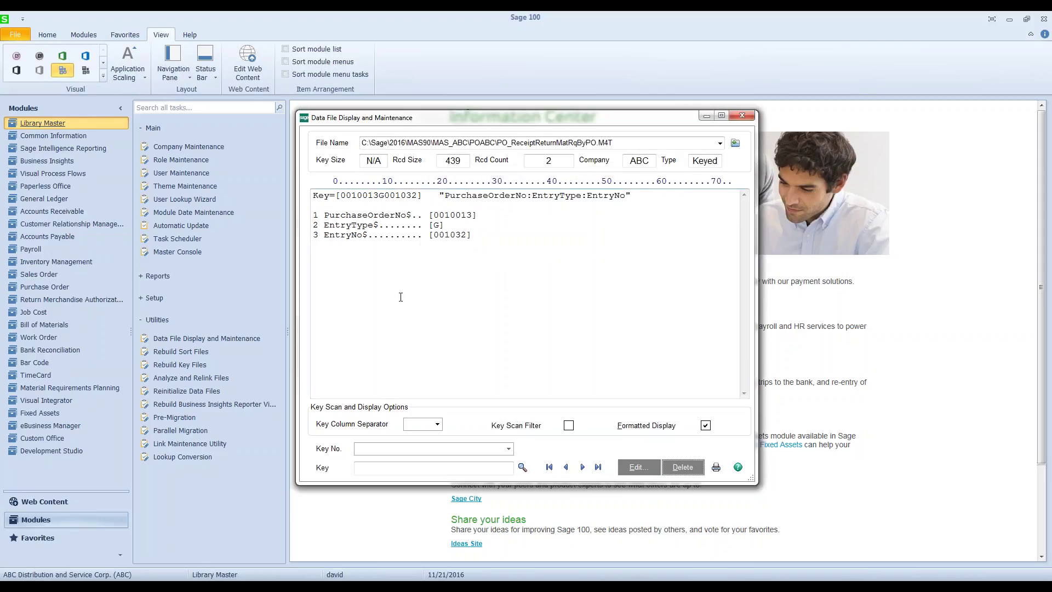
pyautogui.click(522, 467)
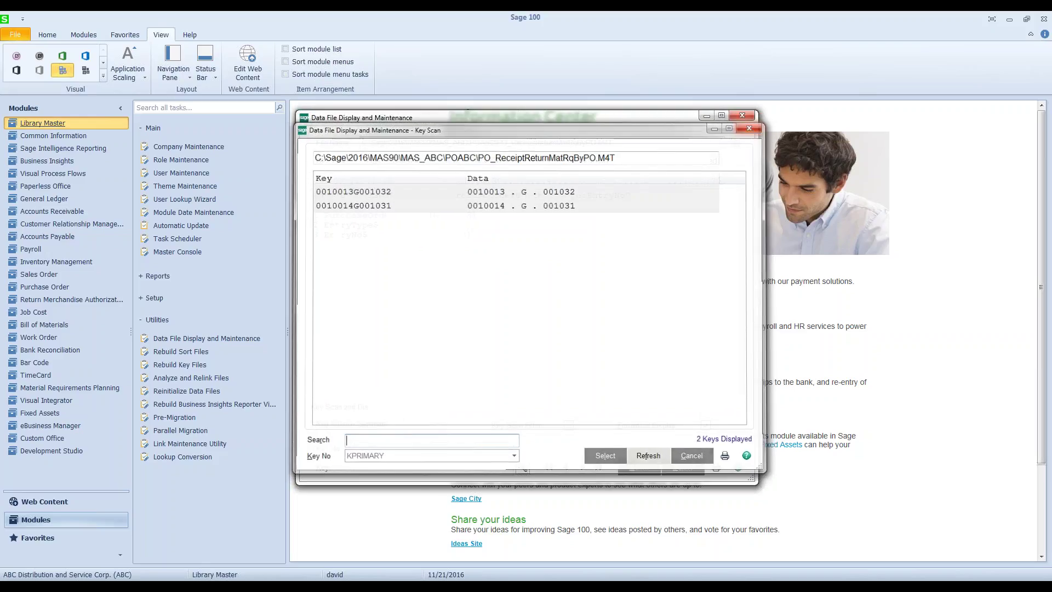
pyautogui.click(749, 128)
pyautogui.click(743, 115)
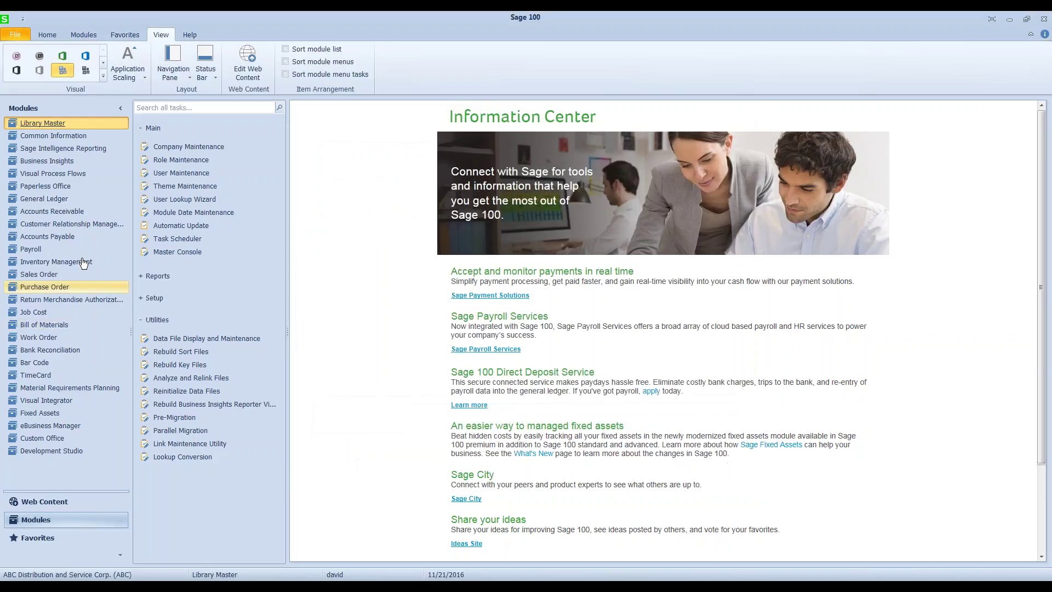
# - Load PO 0010003 in Purchase Order Entry, review its Lines tab, then close the window
pyautogui.click(63, 289)
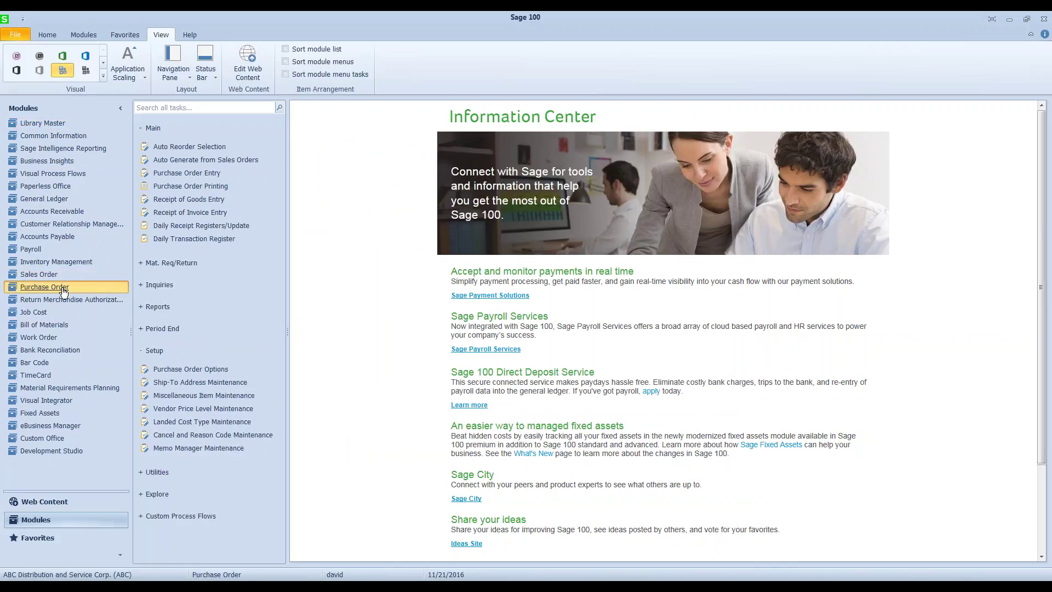
pyautogui.click(201, 173)
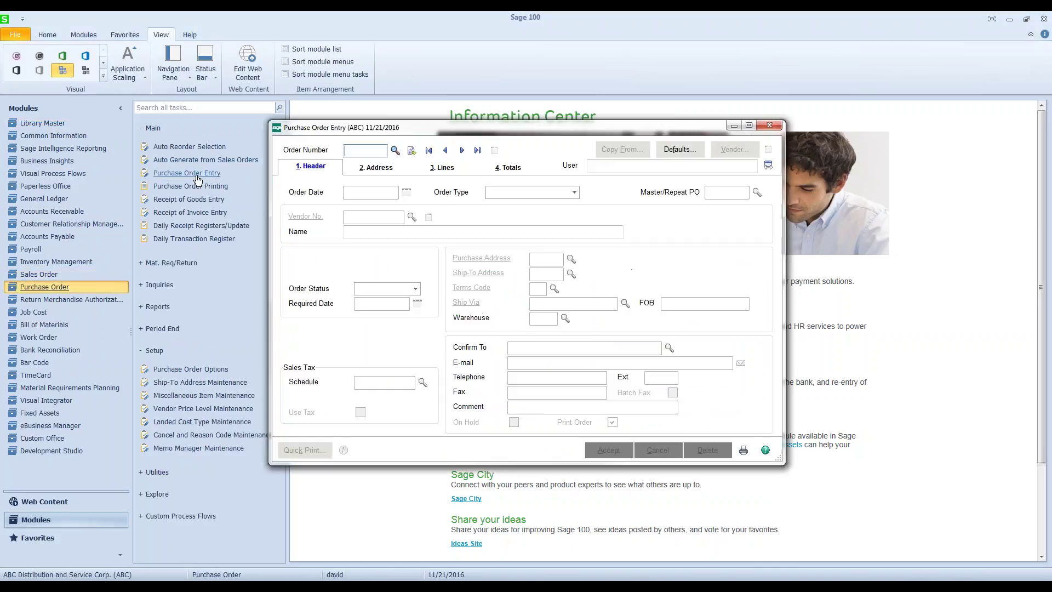
pyautogui.click(395, 150)
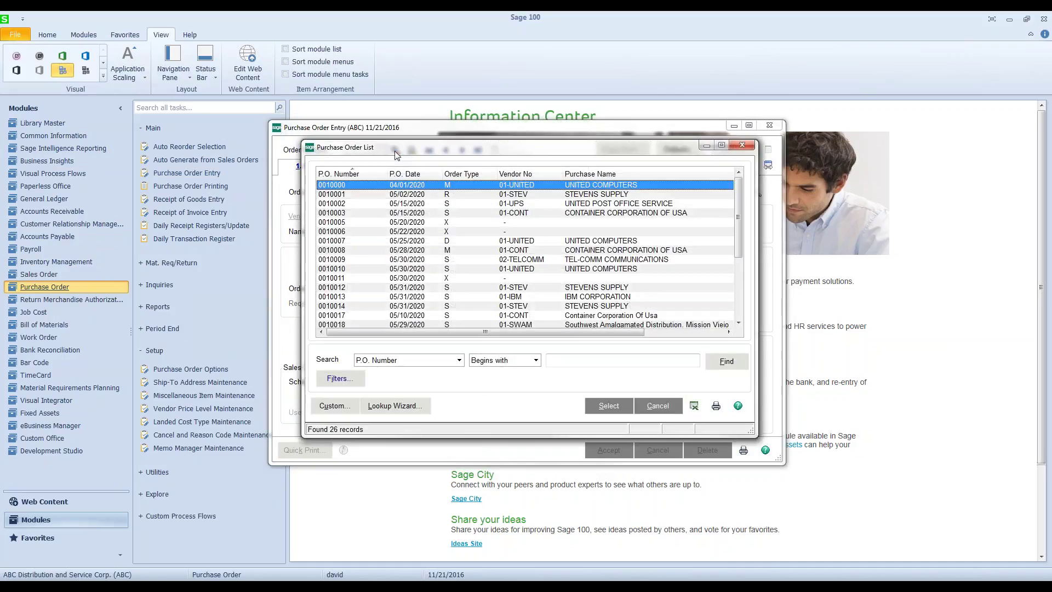
pyautogui.doubleClick(345, 214)
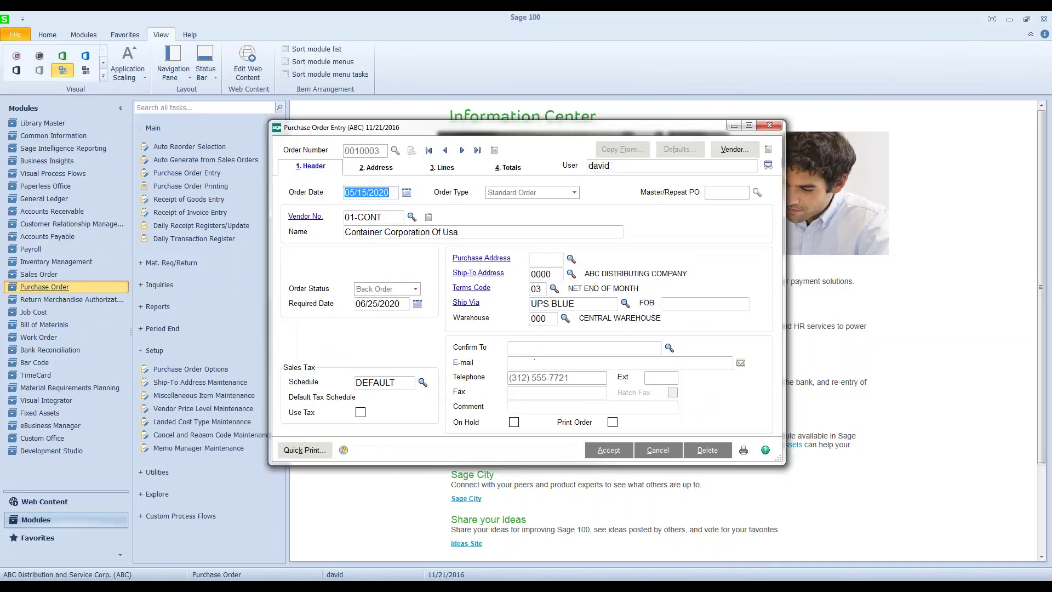
pyautogui.hotkey('alt', '3')
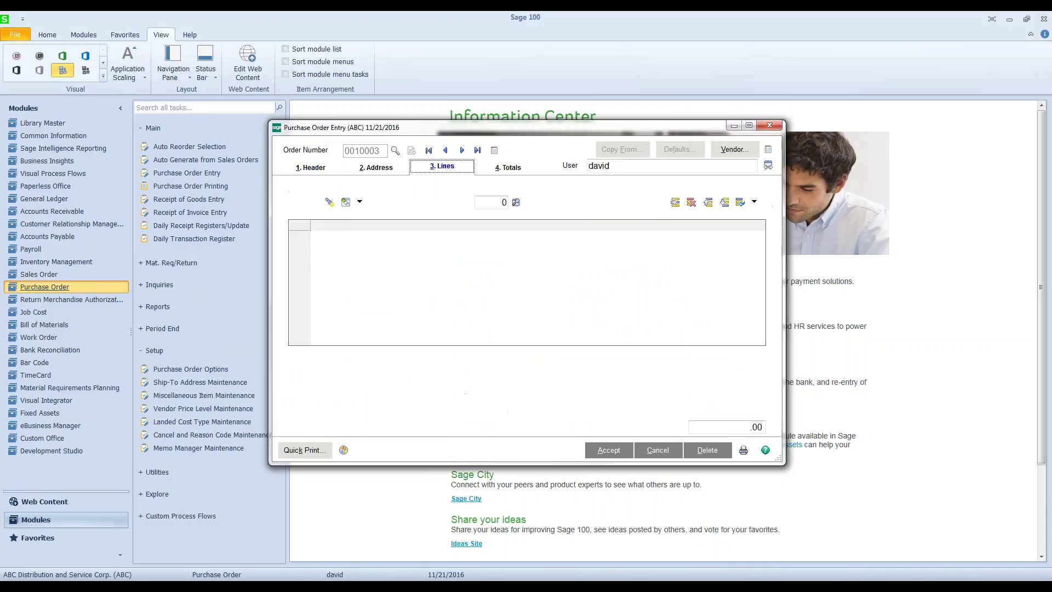
pyautogui.click(769, 125)
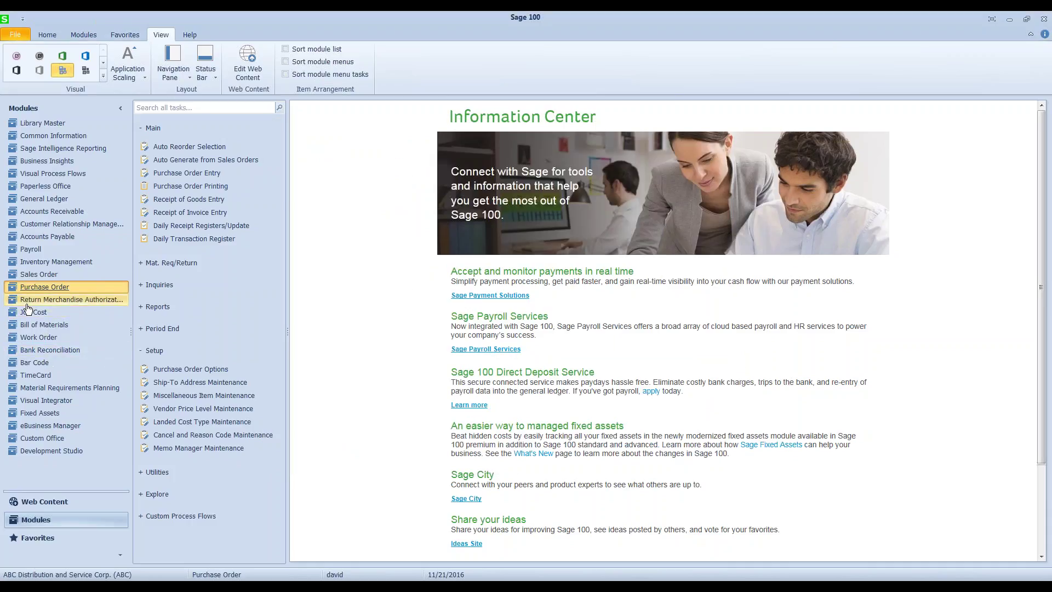